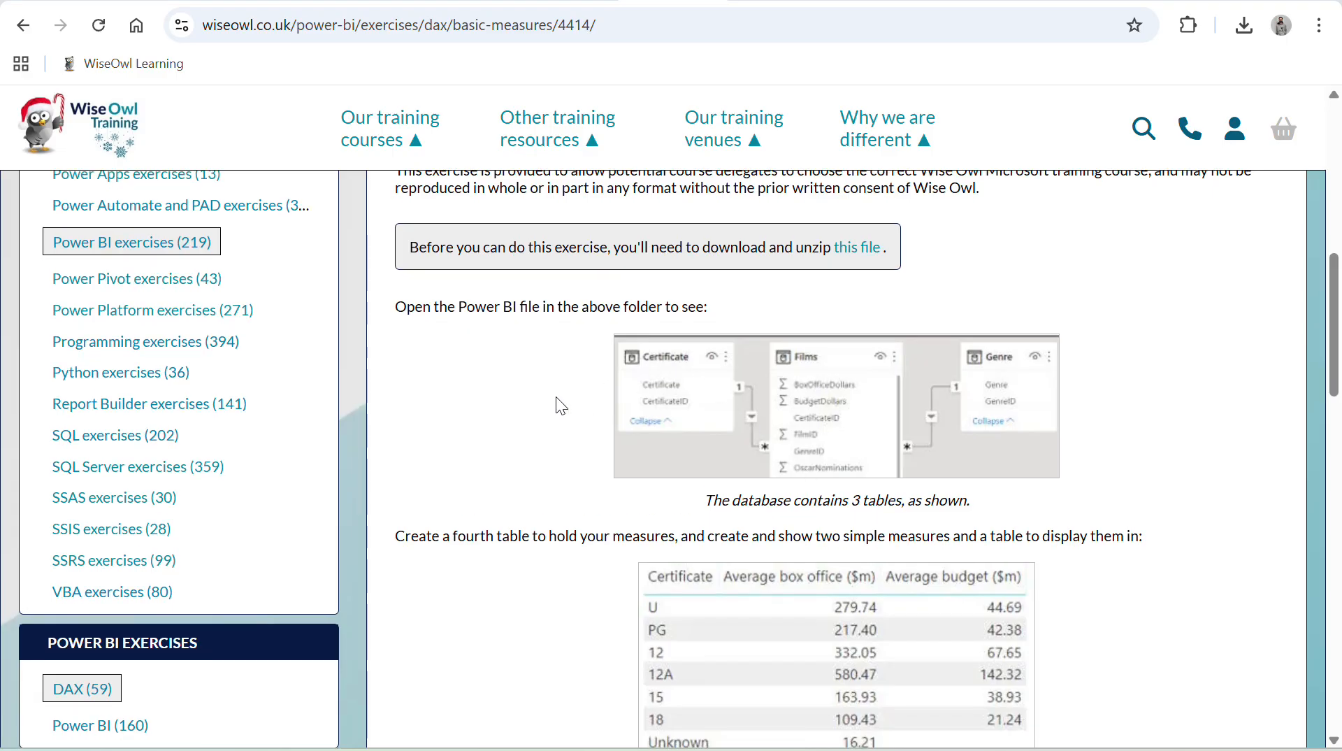
Read the Wise Owl exercise instructions on creating a measures table and two simple measures displayed by certificate.
{"action": "scroll", "coordinate": [557, 400], "scroll_direction": "down", "scroll_amount": 2}
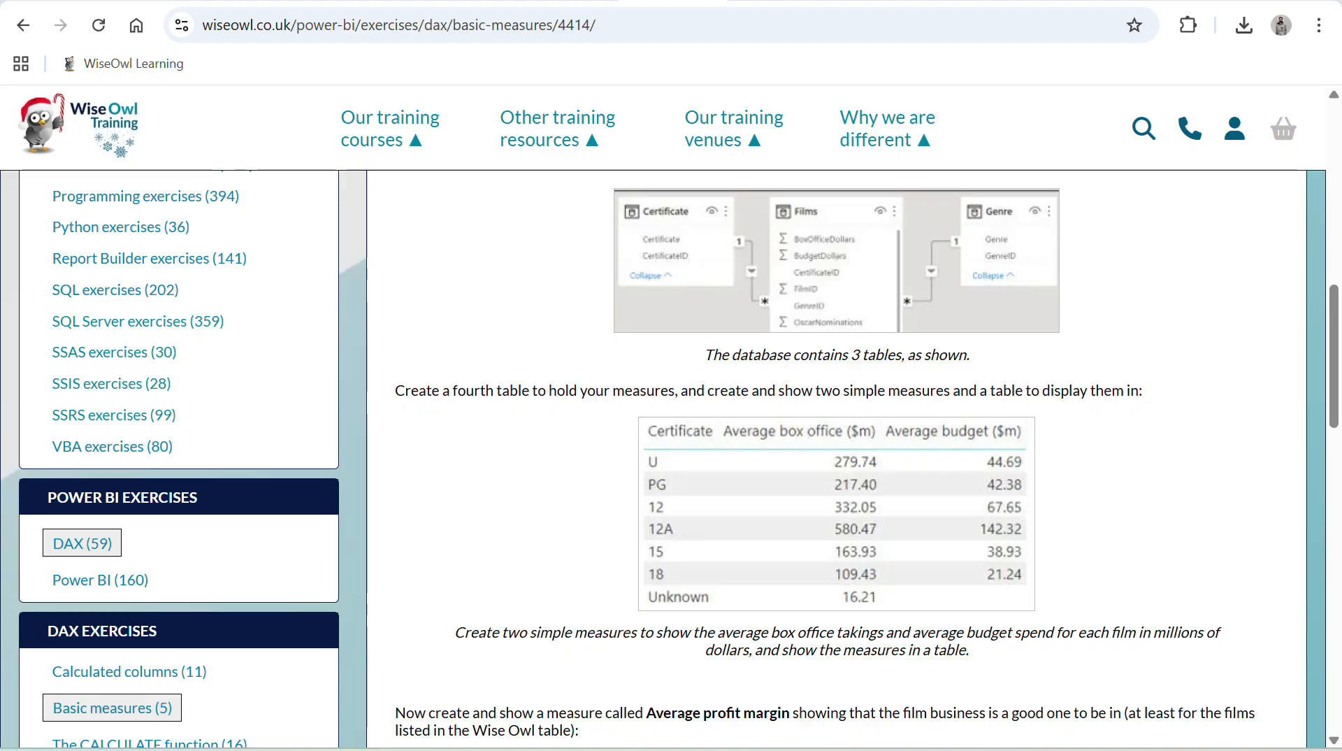
{"action": "key", "text": "alt+Tab"}
{"action": "key", "text": "alt+Tab"}
{"action": "scroll", "coordinate": [586, 353], "scroll_direction": "up", "scroll_amount": 1}
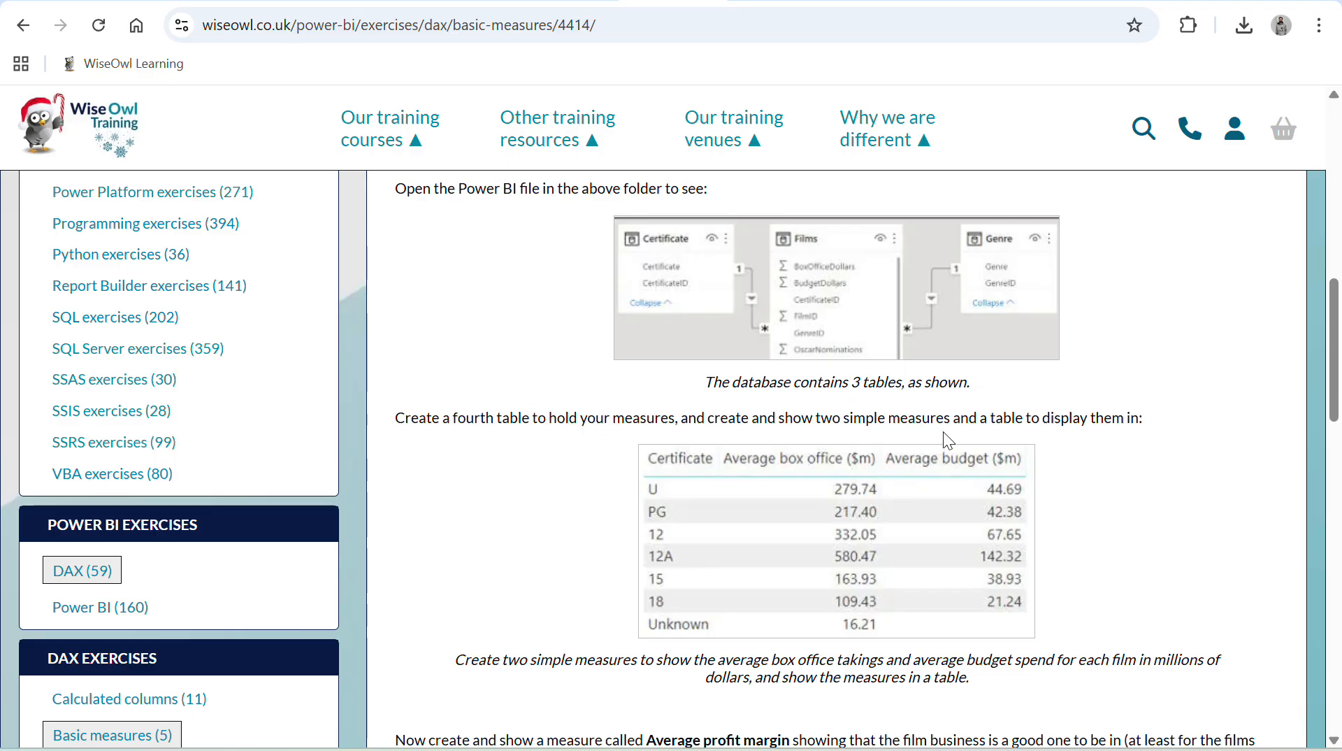
{"action": "scroll", "coordinate": [1013, 422], "scroll_direction": "down", "scroll_amount": 3}
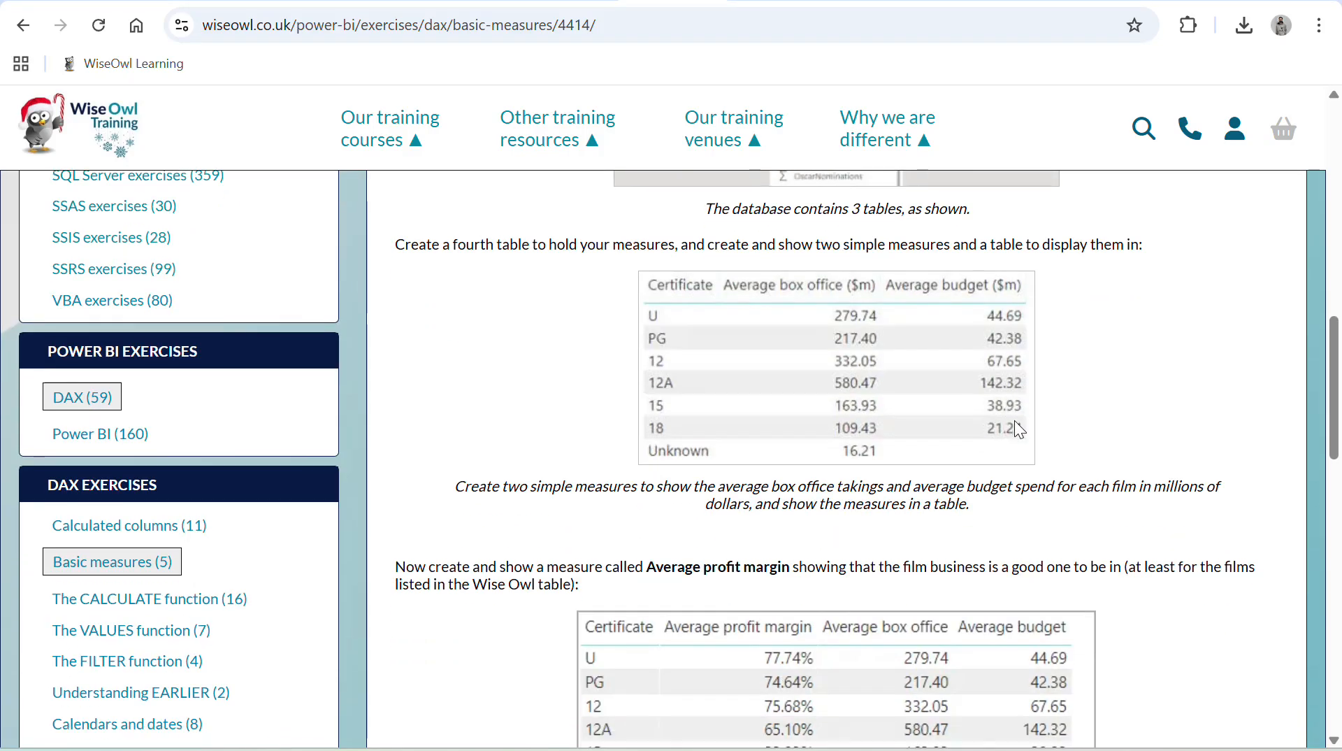
{"action": "scroll", "coordinate": [1014, 421], "scroll_direction": "up", "scroll_amount": 1}
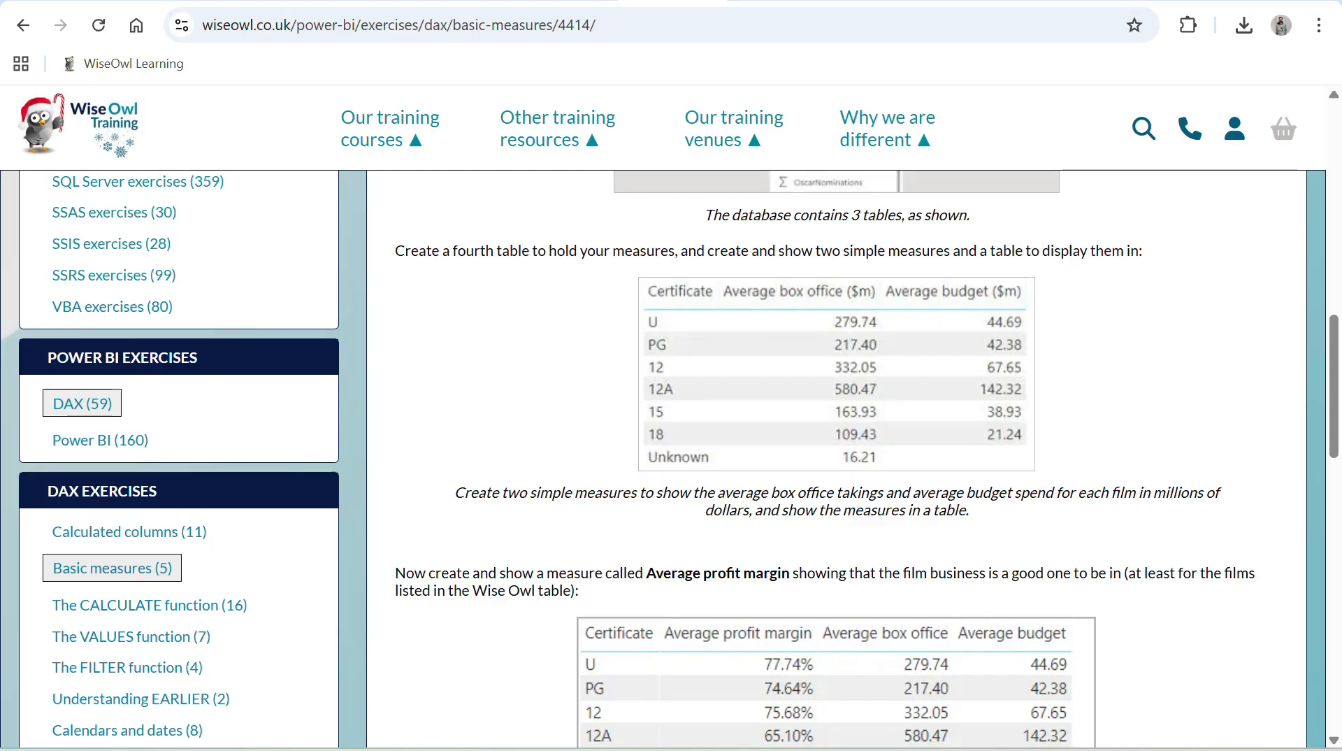
Switch to Power BI Desktop, then create and load an empty table named All Measures.
{"action": "left_click", "coordinate": [938, 636]}
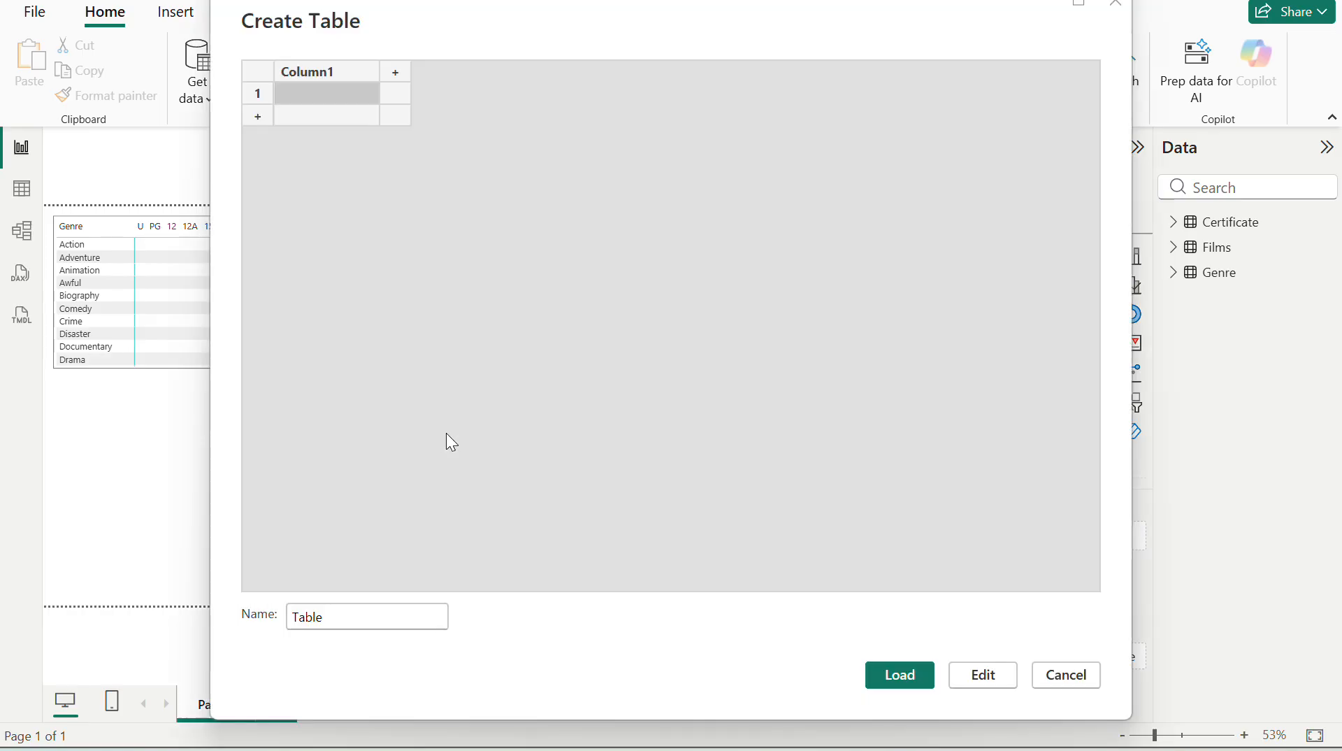
{"action": "left_click", "coordinate": [348, 613]}
{"action": "key", "text": "BackSpace"}
{"action": "key", "text": "BackSpace"}
{"action": "key", "text": "BackSpace"}
{"action": "key", "text": "BackSpace"}
{"action": "key", "text": "BackSpace"}
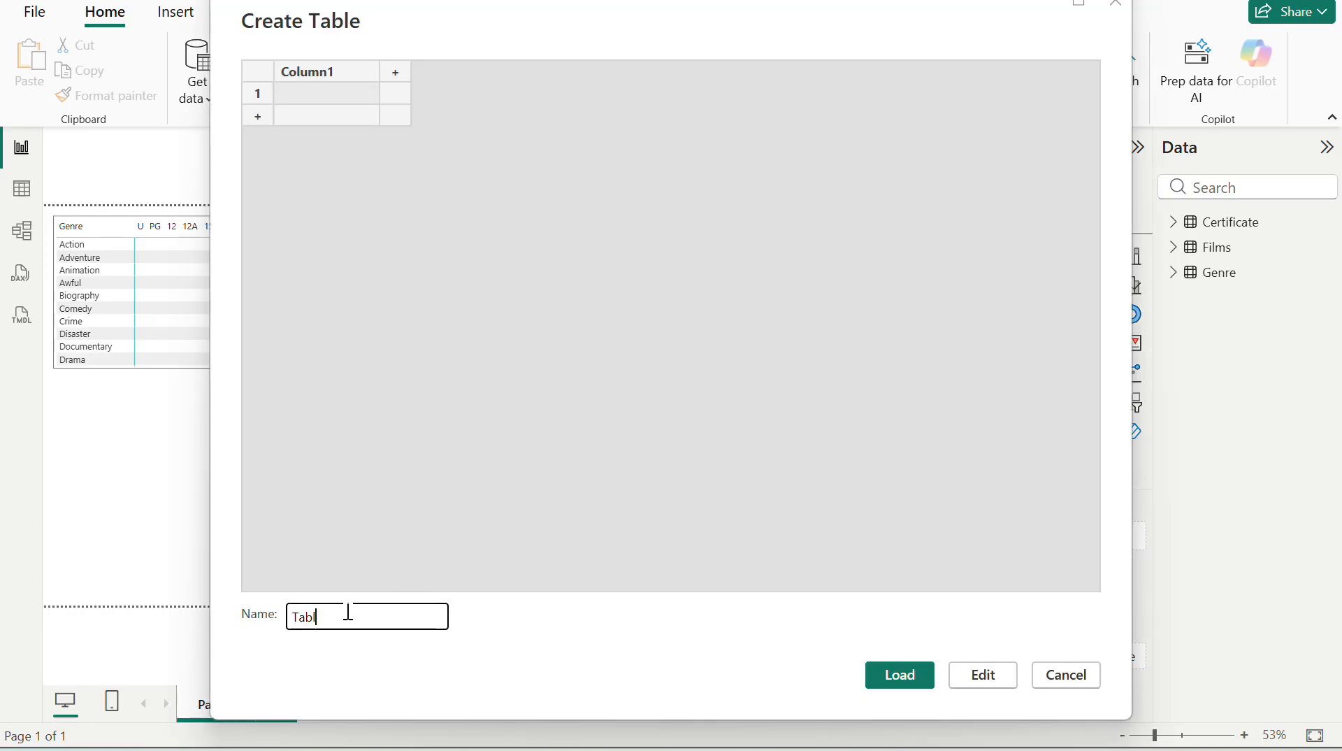
{"action": "type", "text": "All Measures"}
{"action": "key", "text": "Return"}
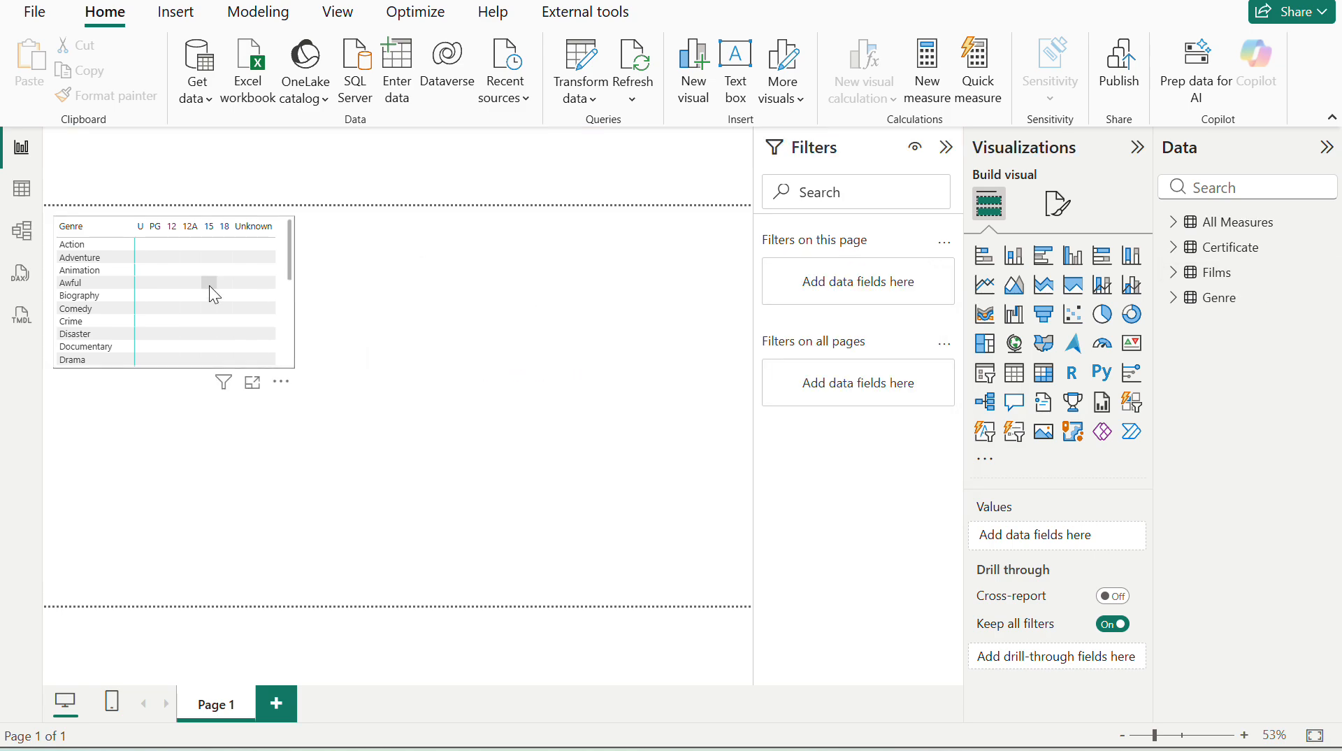
Examine the All Measures table's data and the relationships in the model diagram, then return to the report page.
{"action": "left_click", "coordinate": [22, 188]}
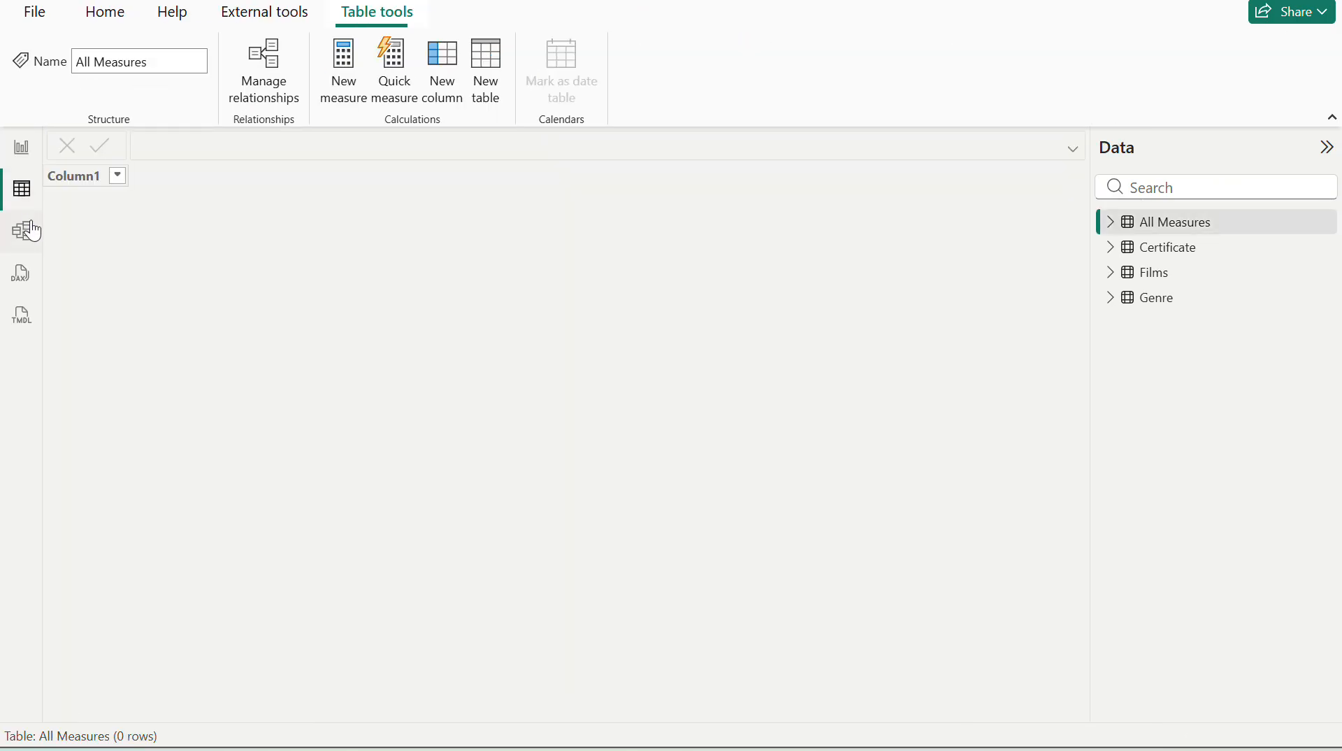
{"action": "left_click", "coordinate": [31, 230]}
{"action": "scroll", "coordinate": [411, 325], "scroll_direction": "right", "scroll_amount": 3}
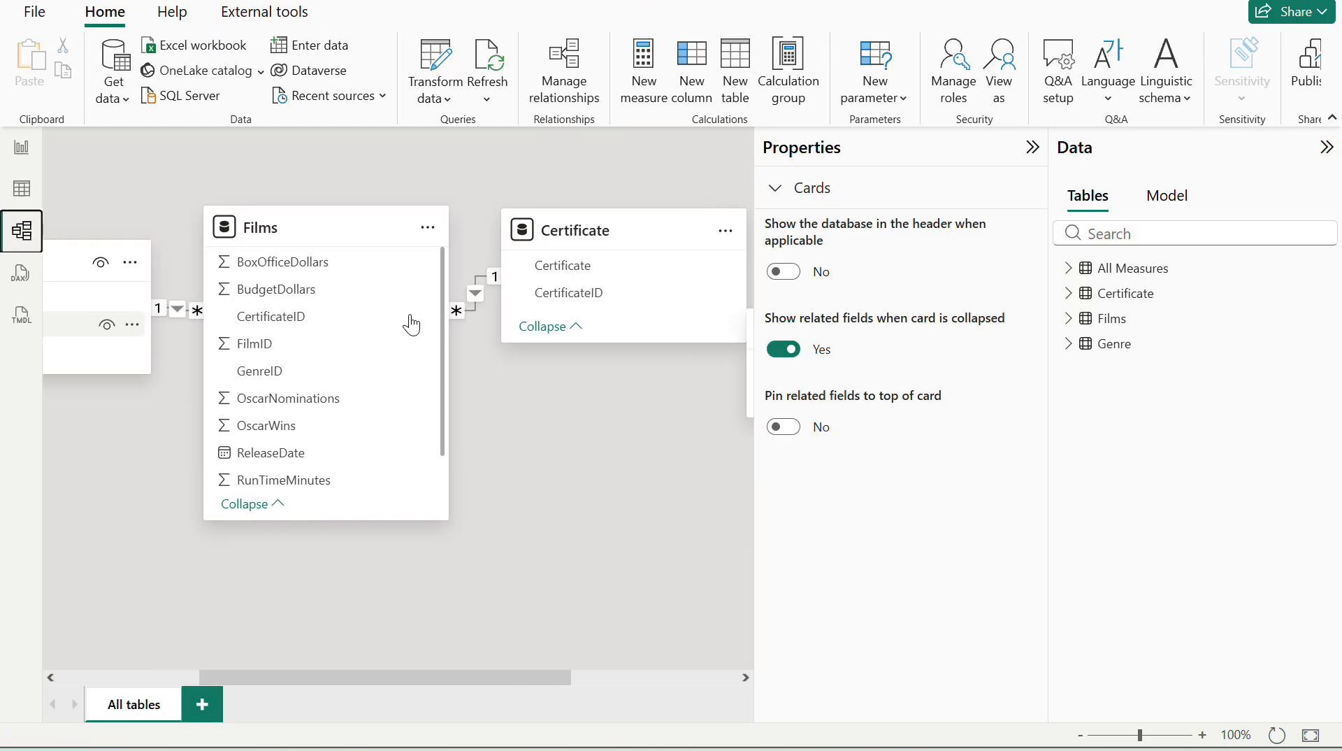
{"action": "scroll", "coordinate": [411, 325], "scroll_direction": "left", "scroll_amount": 3}
{"action": "left_click", "coordinate": [22, 147]}
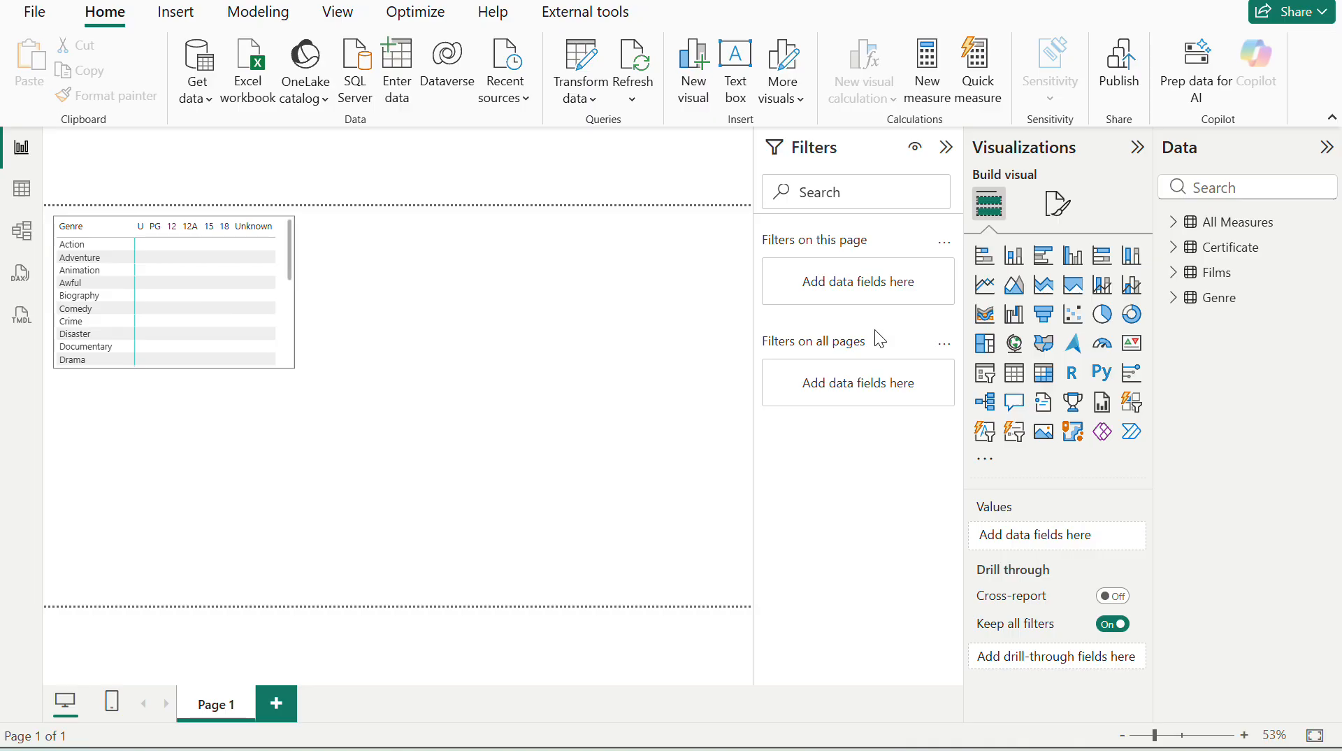
Create the measure avg box office = AVERAGE(Films[BoxOfficeDollars]) in the All Measures table, checking the exercise page for what is required.
{"action": "left_click", "coordinate": [1241, 224]}
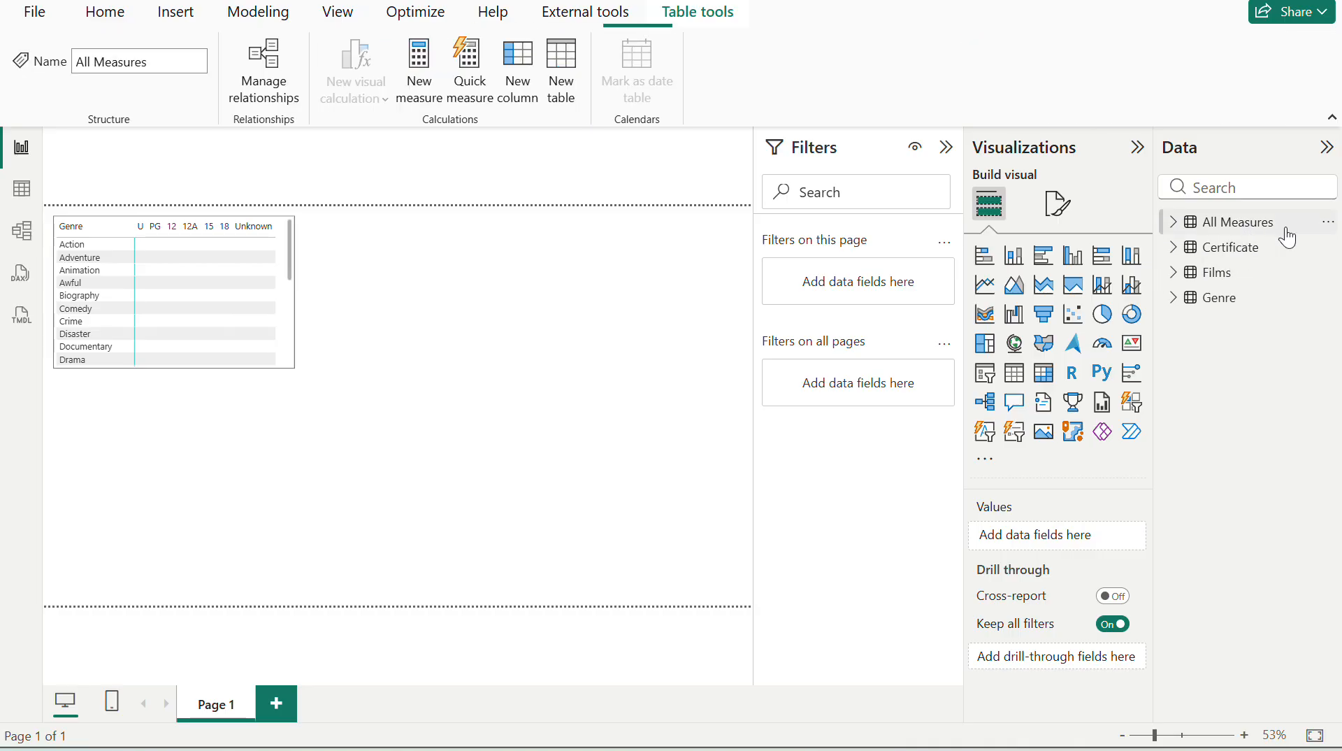
{"action": "left_click", "coordinate": [1327, 223]}
{"action": "key", "text": "Escape"}
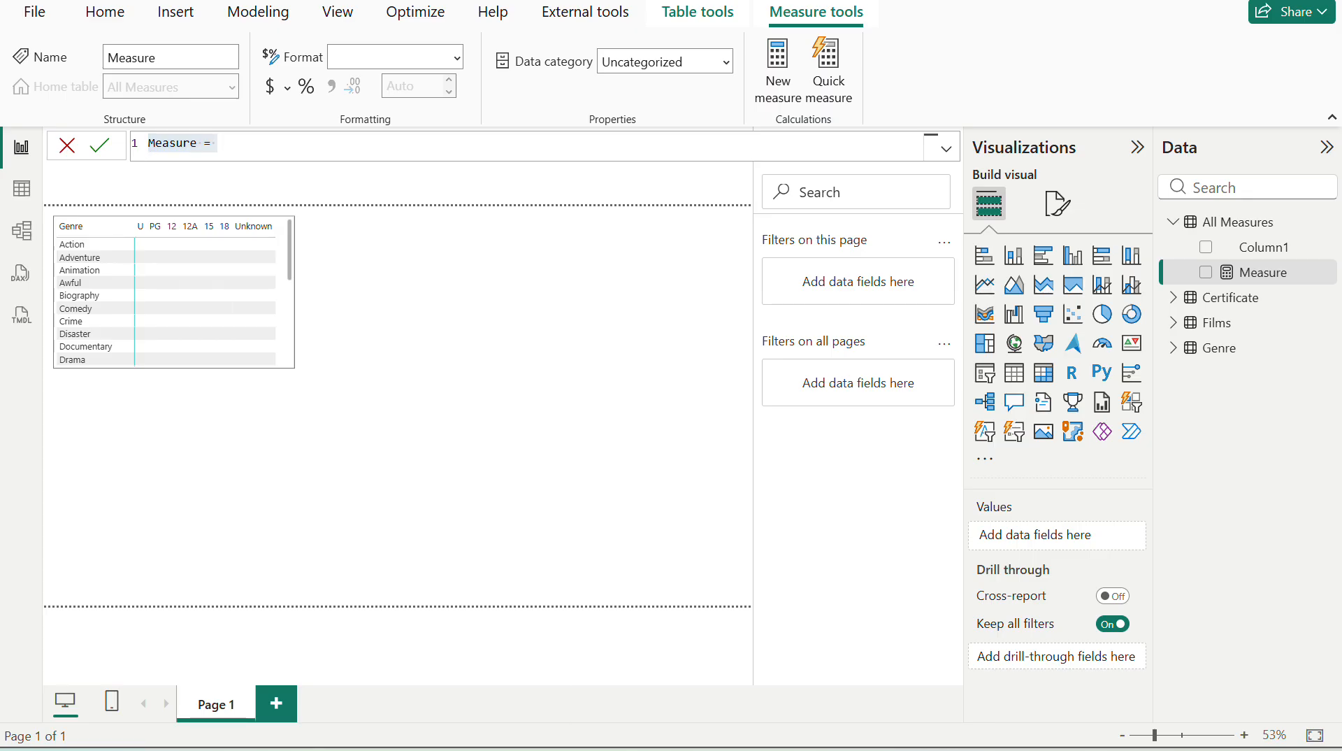
{"action": "key", "text": "alt+Tab"}
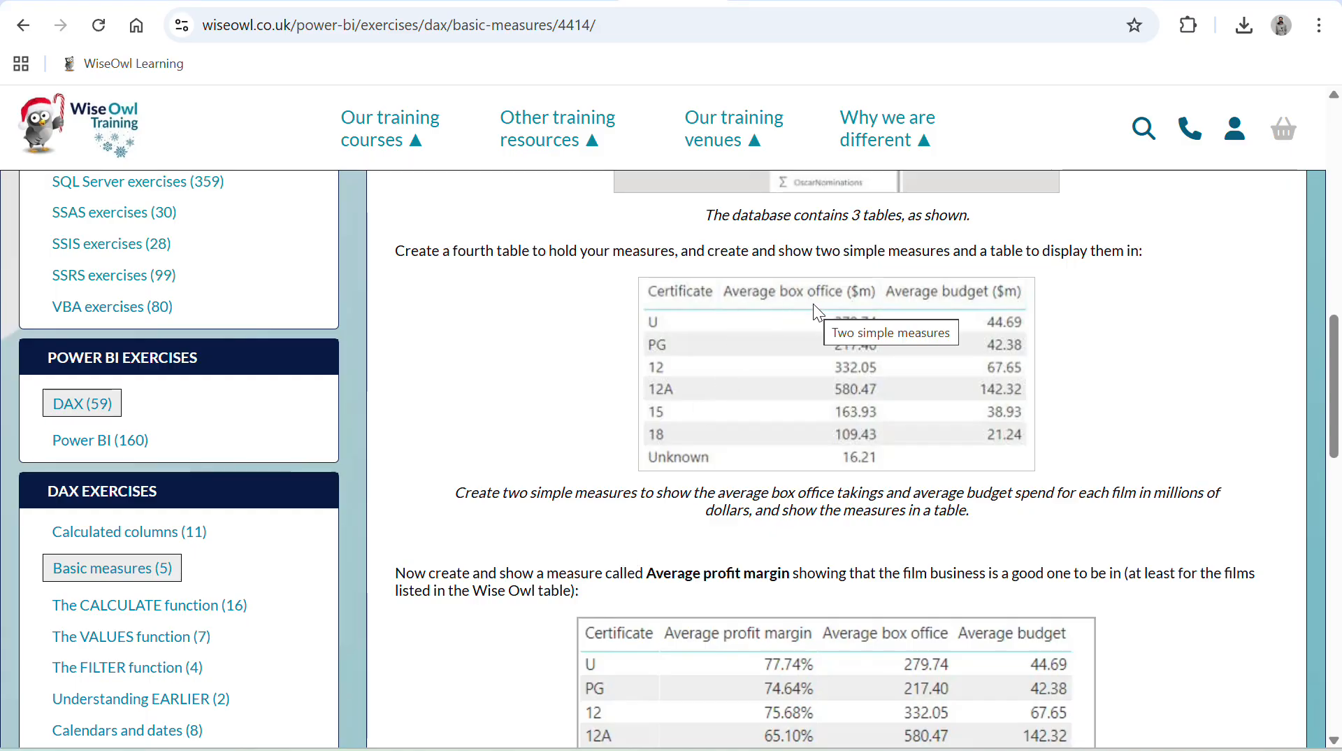
{"action": "key", "text": "alt+Tab"}
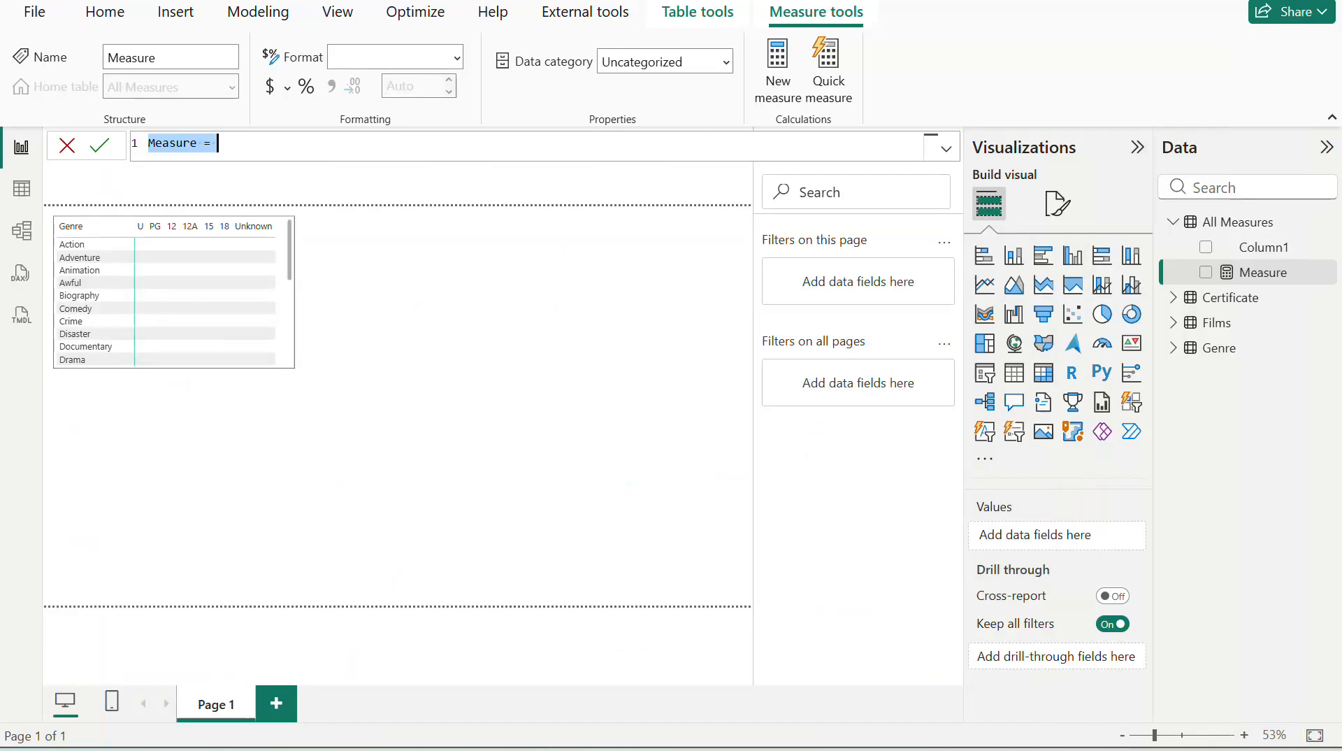
{"action": "type", "text": "avg "}
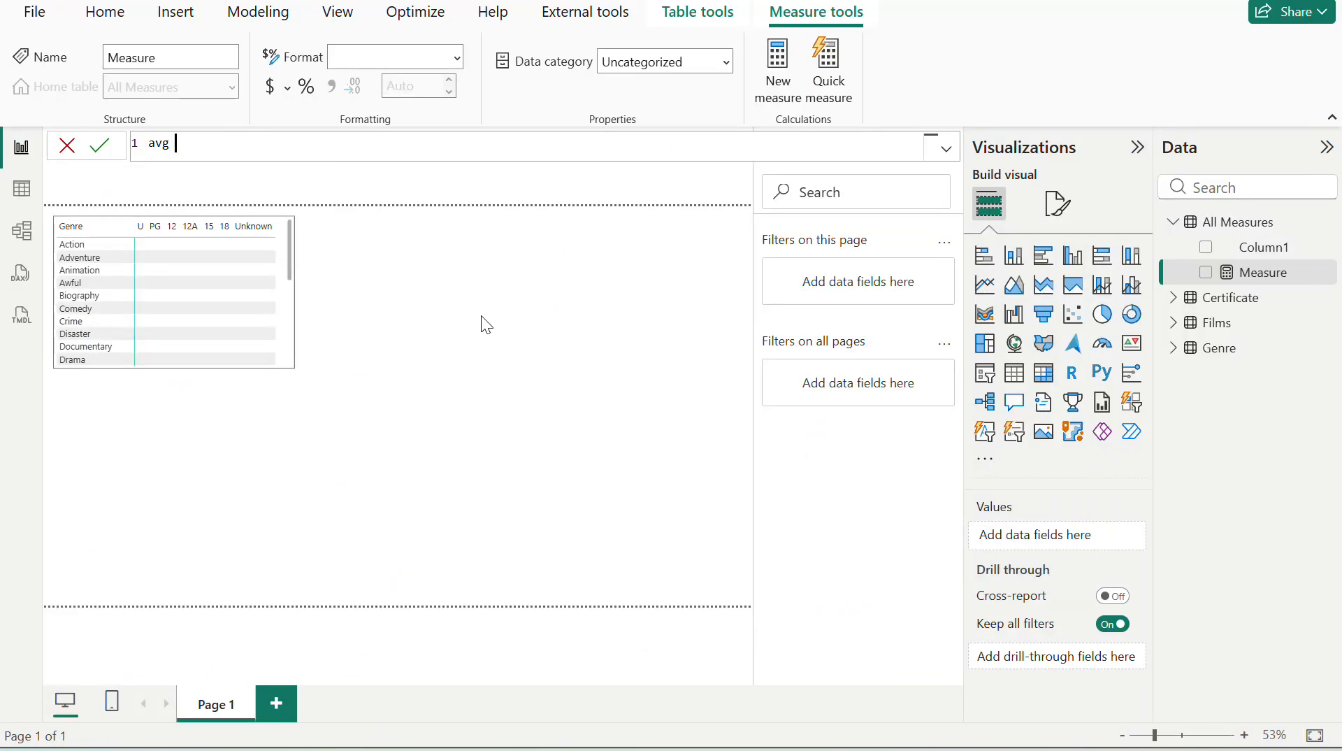
{"action": "type", "text": "box office = avera"}
{"action": "key", "text": "Tab"}
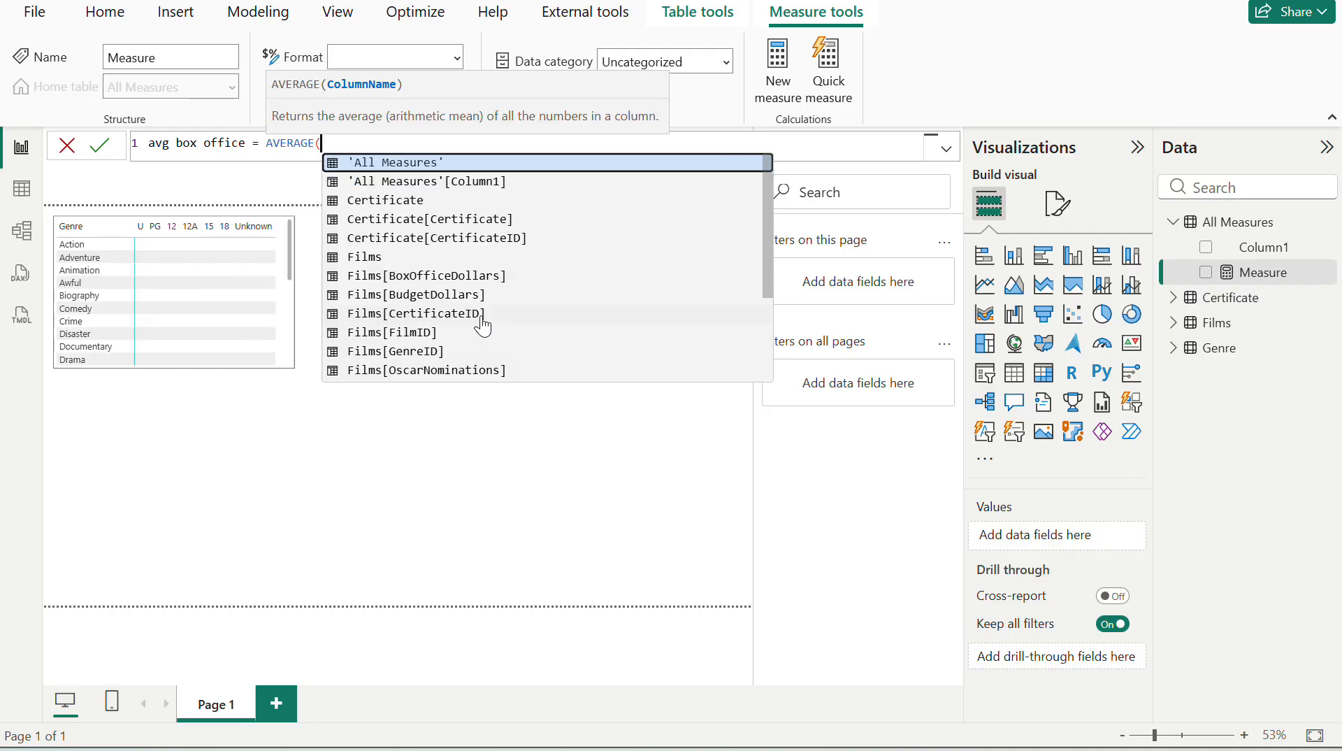
{"action": "type", "text": "bo"}
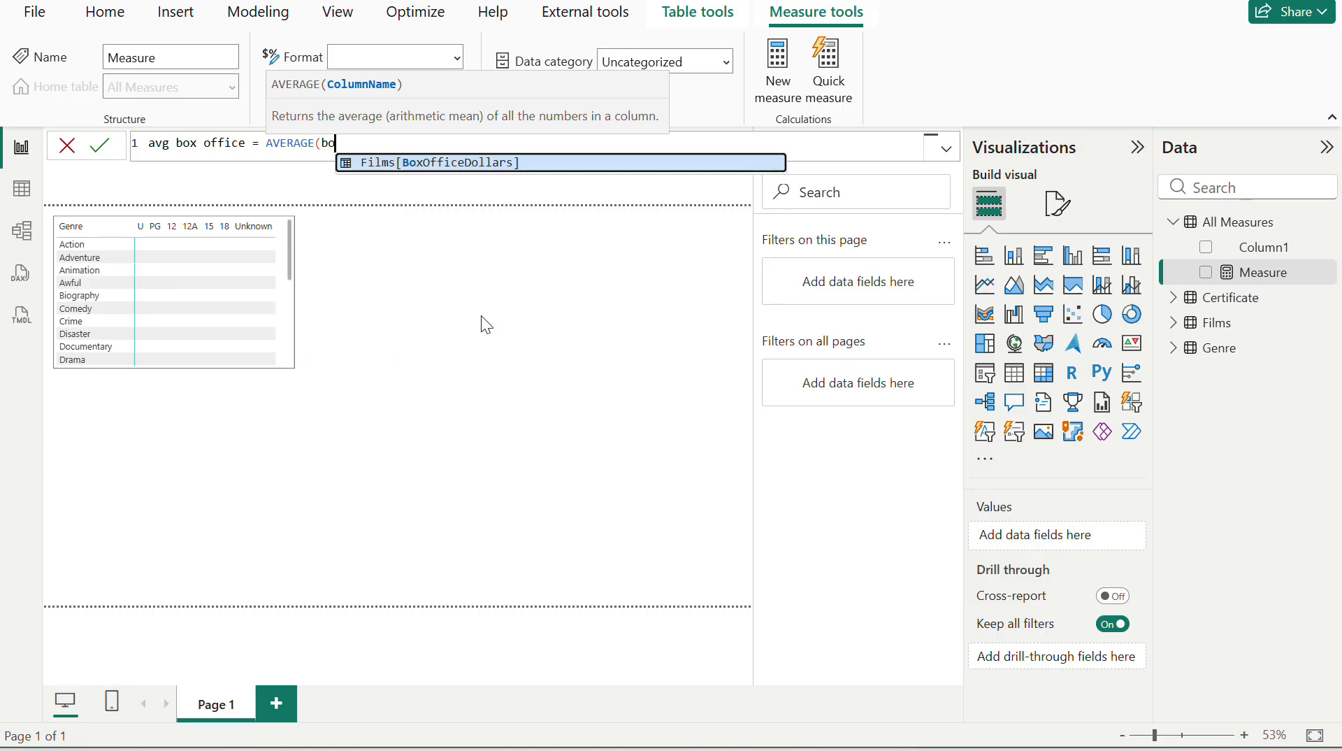
{"action": "key", "text": "Tab"}
{"action": "type", "text": ")"}
{"action": "key", "text": "Return"}
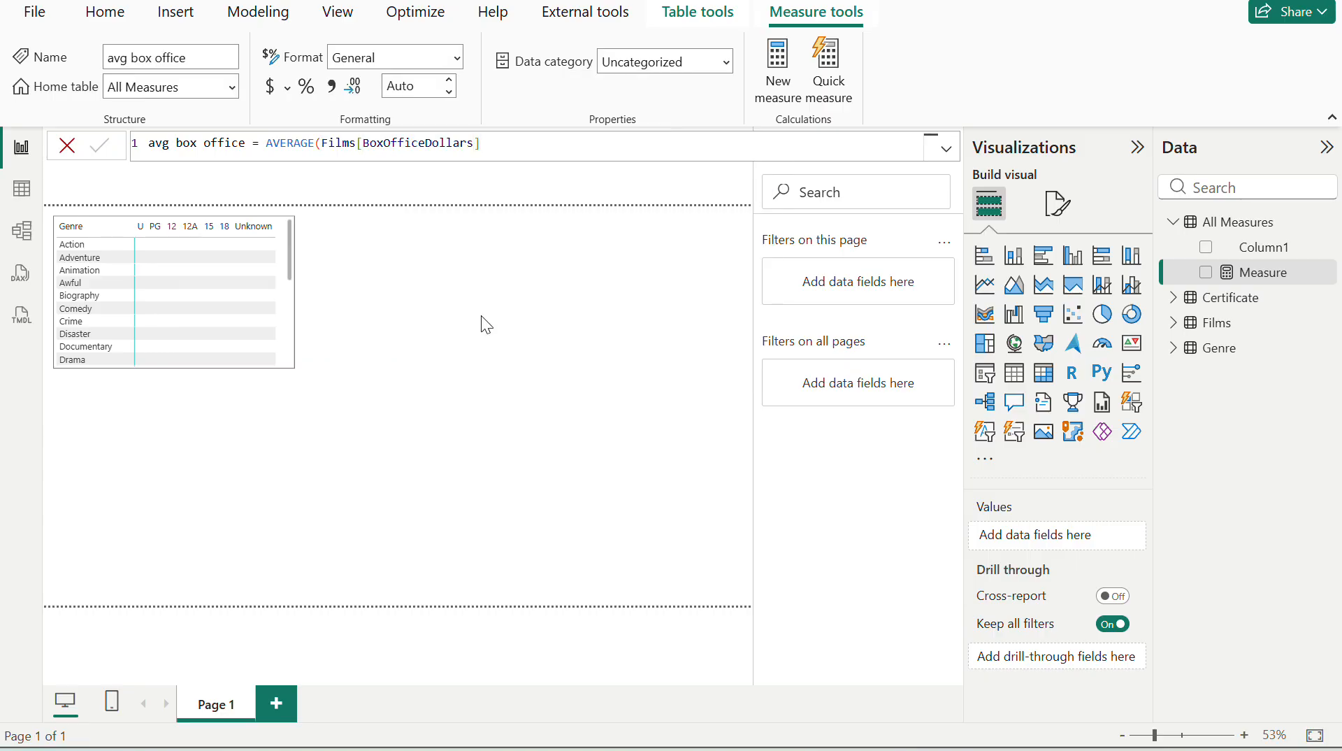
Duplicate the genre-by-certificate matrix and place the copy in the empty area near the middle of the report page.
{"action": "left_click", "coordinate": [291, 328]}
{"action": "scroll", "coordinate": [288, 304], "scroll_direction": "down", "scroll_amount": 3}
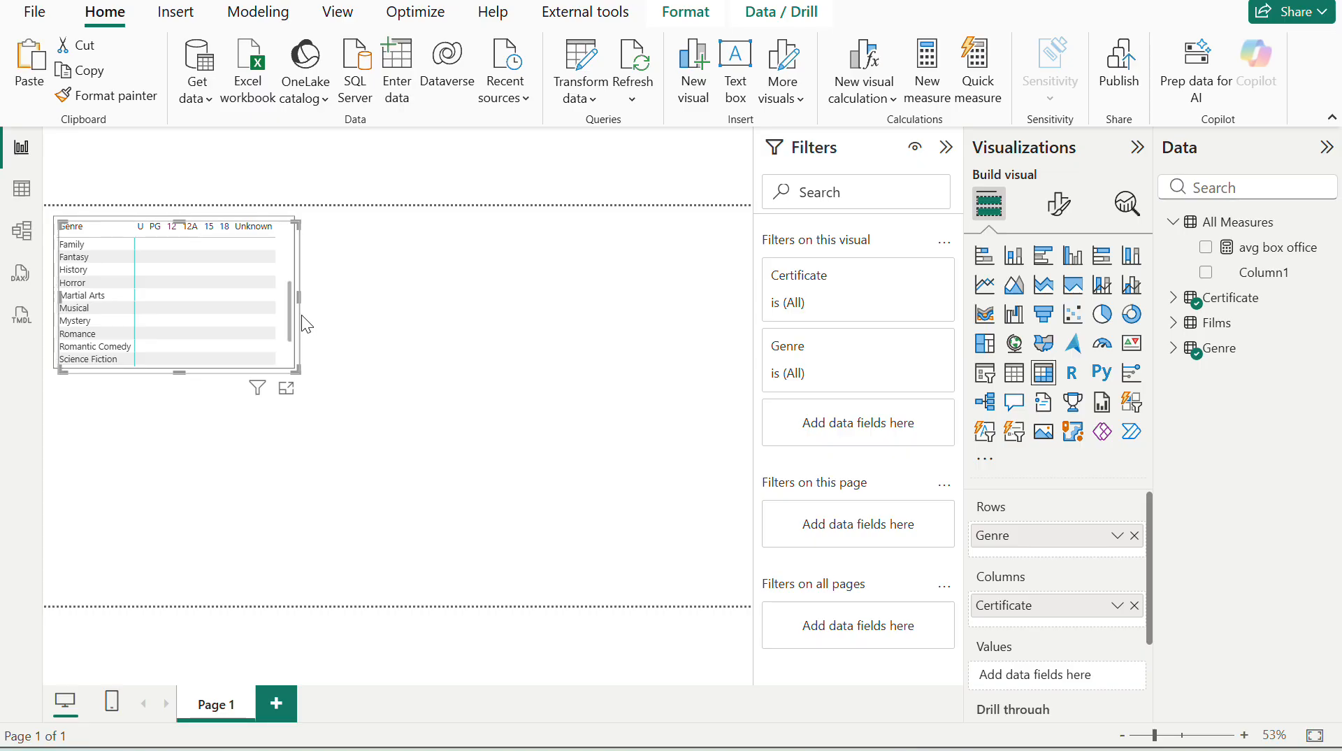
{"action": "left_click_drag", "start_coordinate": [286, 275], "coordinate": [589, 407]}
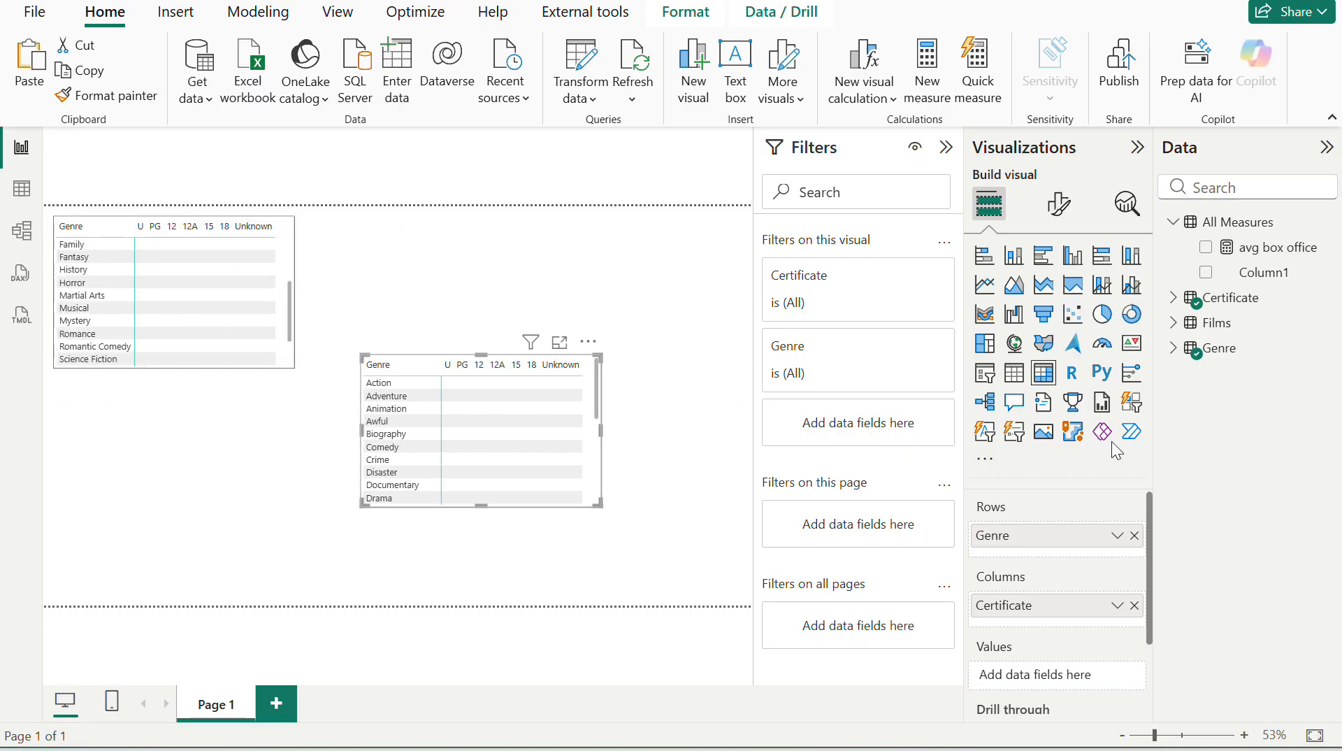
Convert the copied matrix to a table, remove Genre, and add avg box office alongside Certificate.
{"action": "left_click", "coordinate": [1015, 374]}
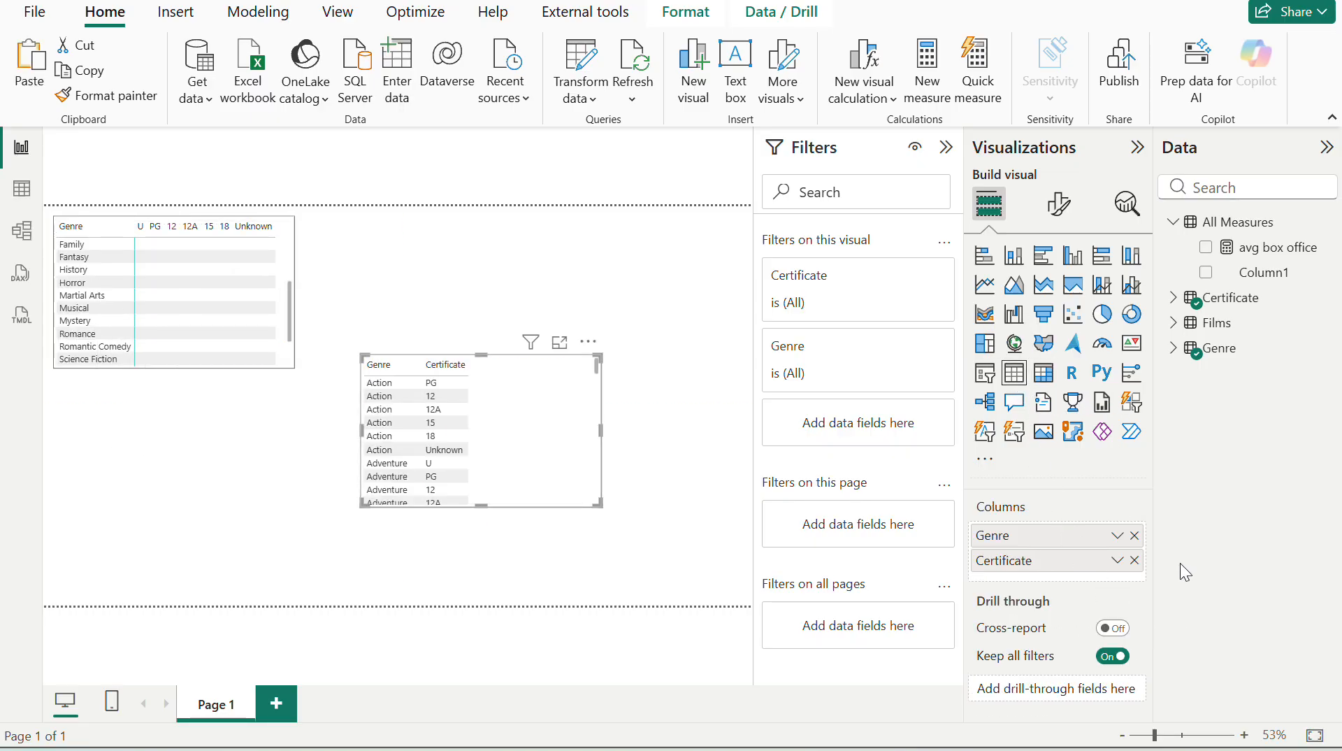
{"action": "left_click", "coordinate": [1134, 535]}
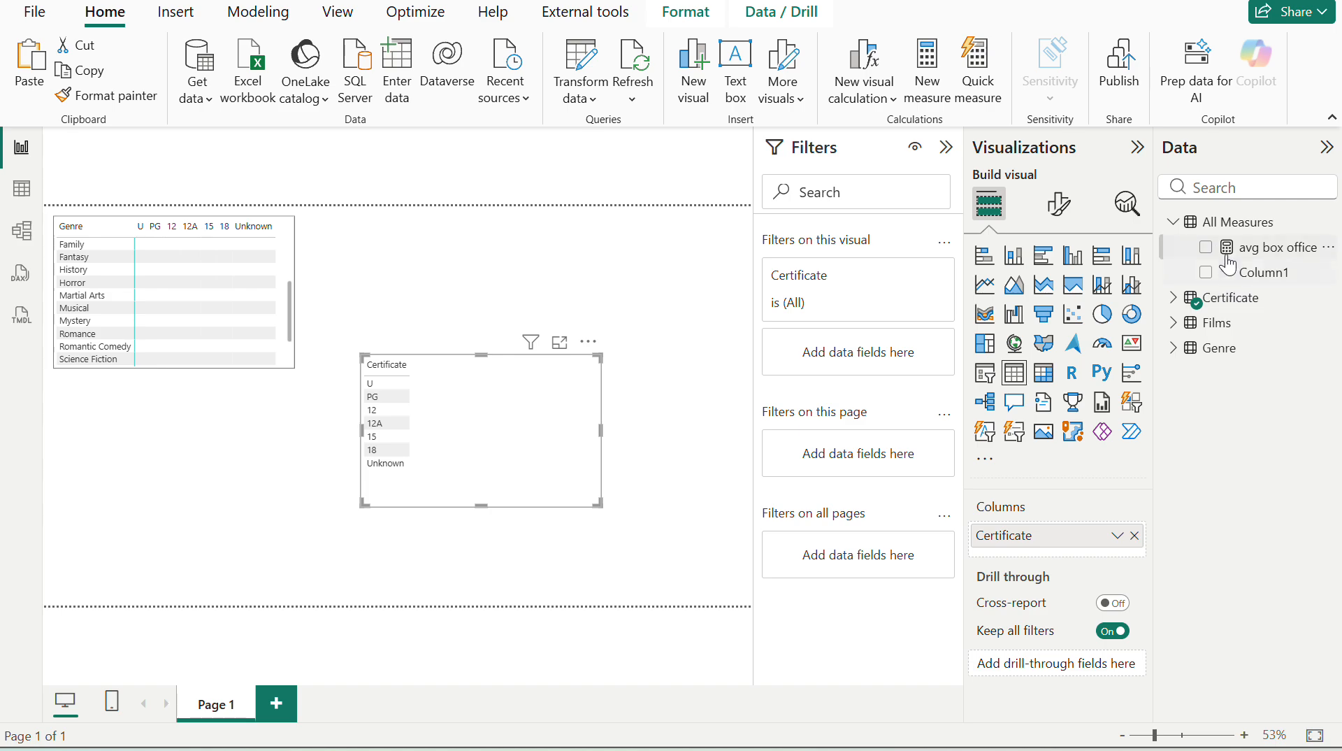
{"action": "left_click_drag", "start_coordinate": [1232, 257], "coordinate": [1046, 551]}
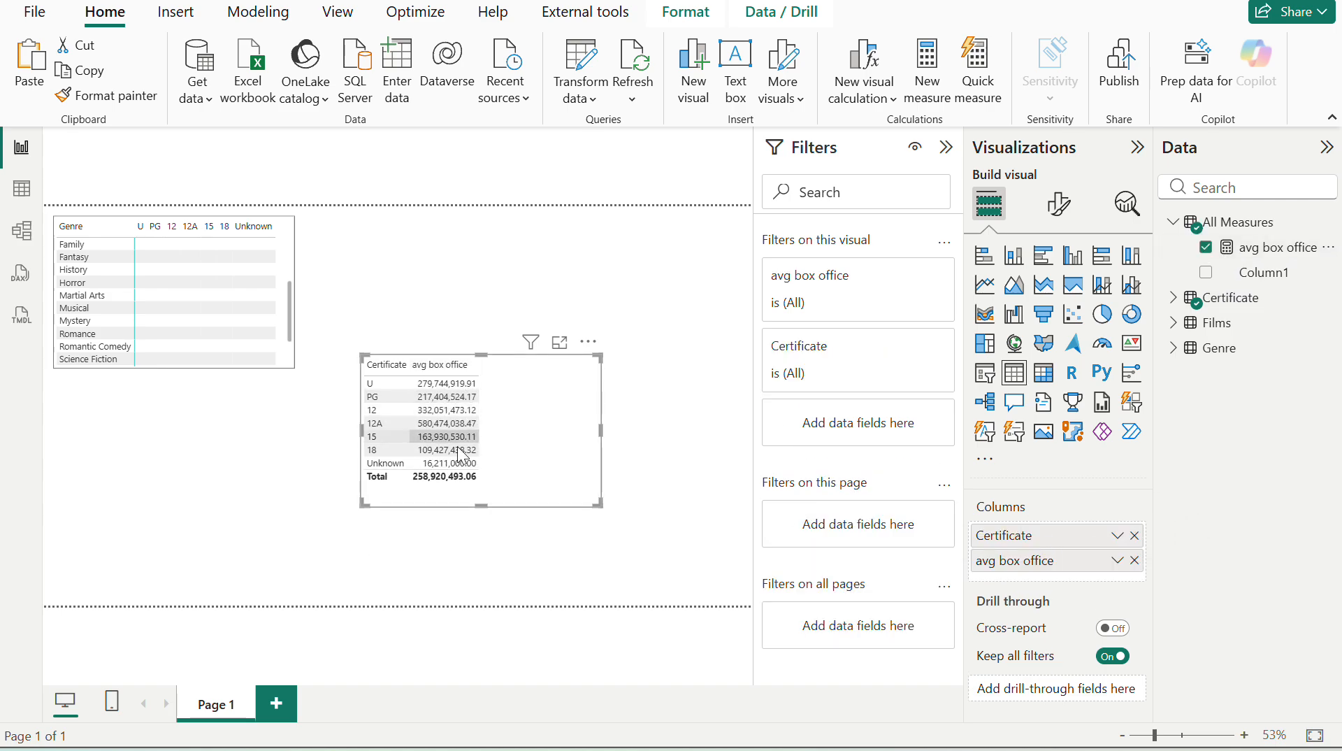
Divide the avg box office measure by 1000000 and compare the table with the exercise page.
{"action": "left_click", "coordinate": [1258, 248]}
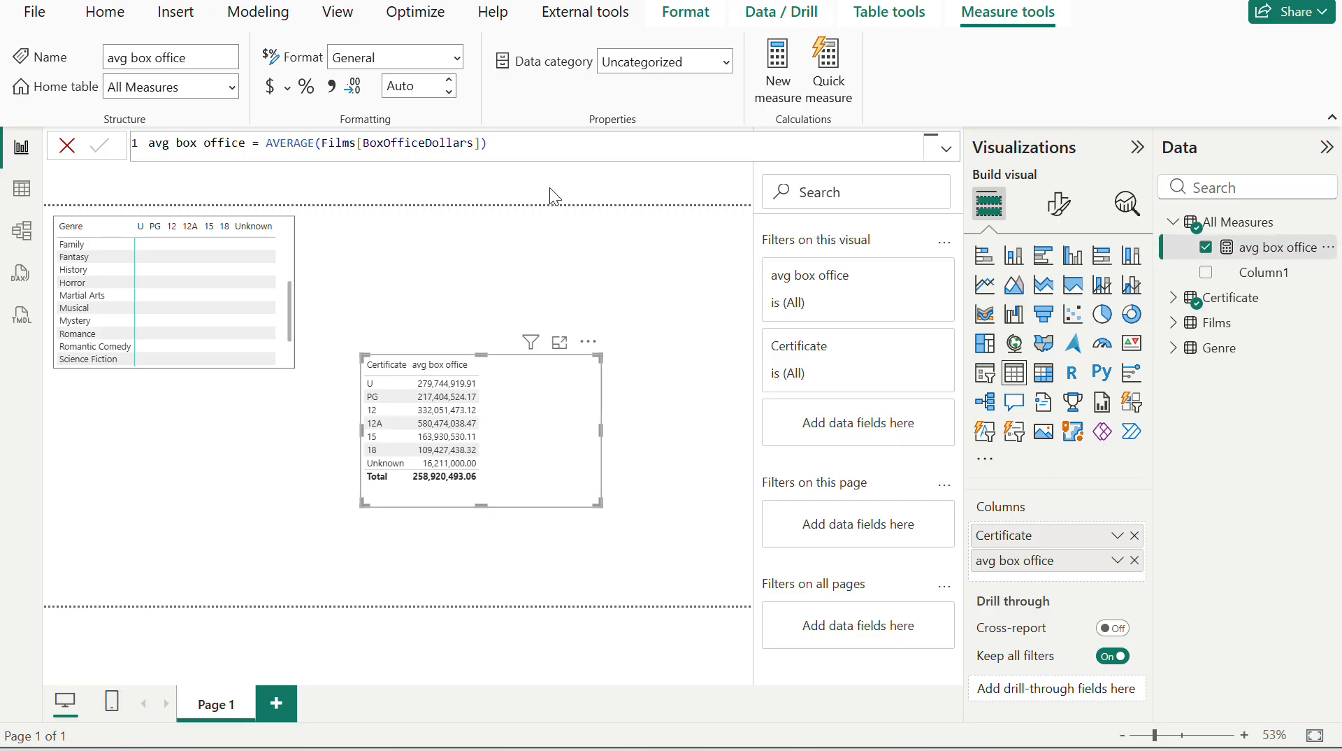
{"action": "left_click", "coordinate": [552, 151]}
{"action": "type", "text": "/ 1000000"}
{"action": "key", "text": "Return"}
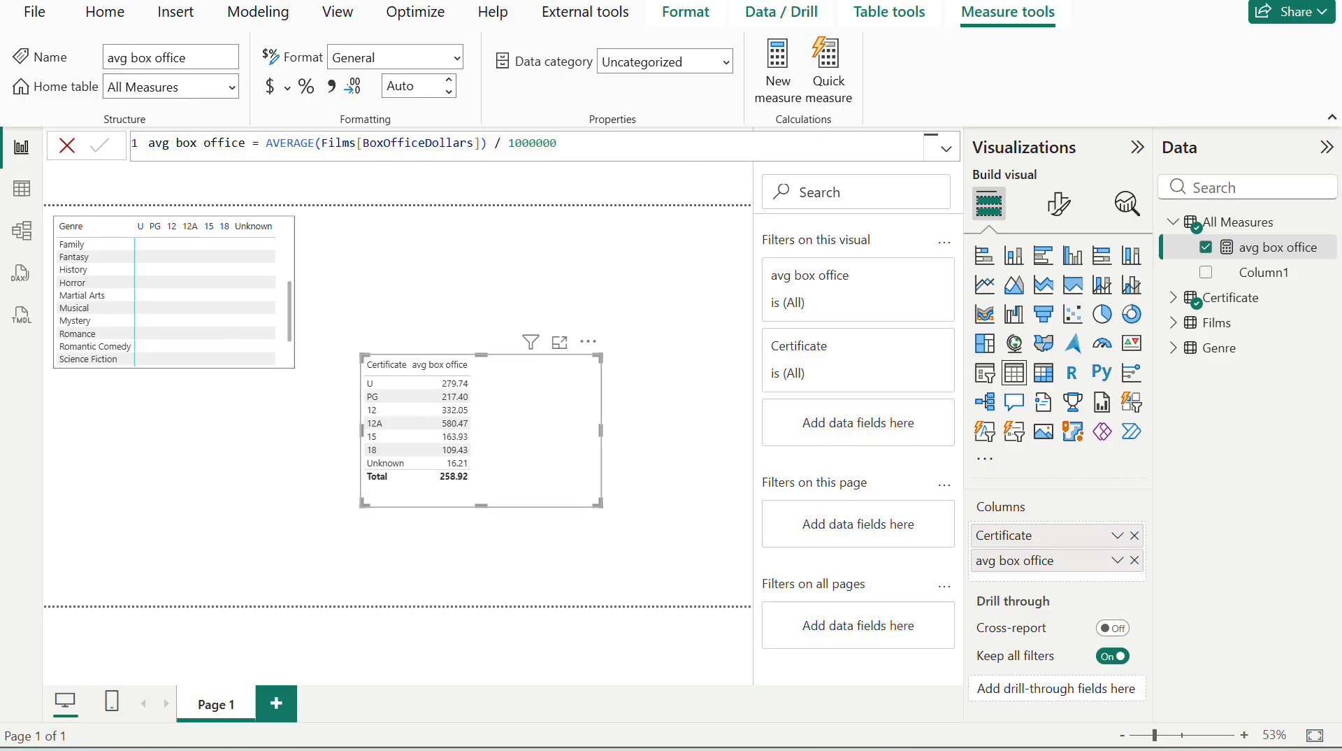
{"action": "key", "text": "alt+Tab"}
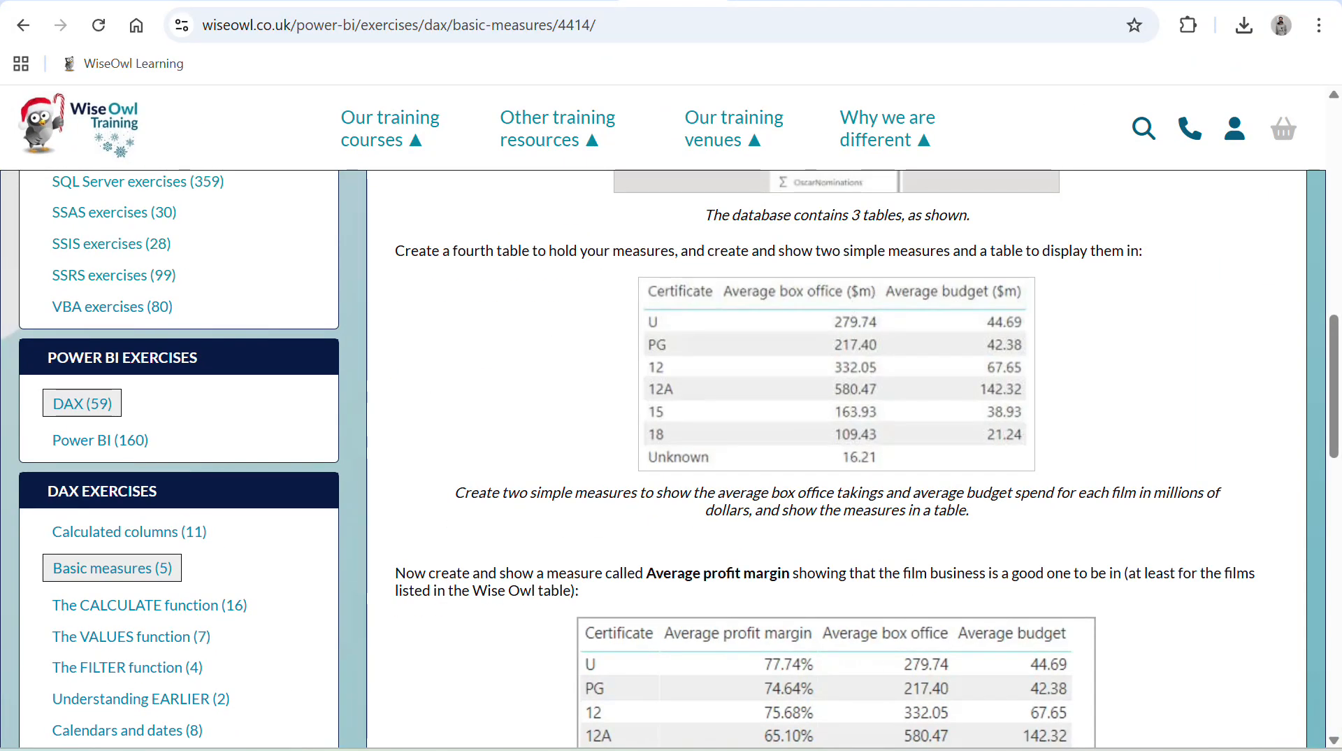
{"action": "key", "text": "alt+Tab"}
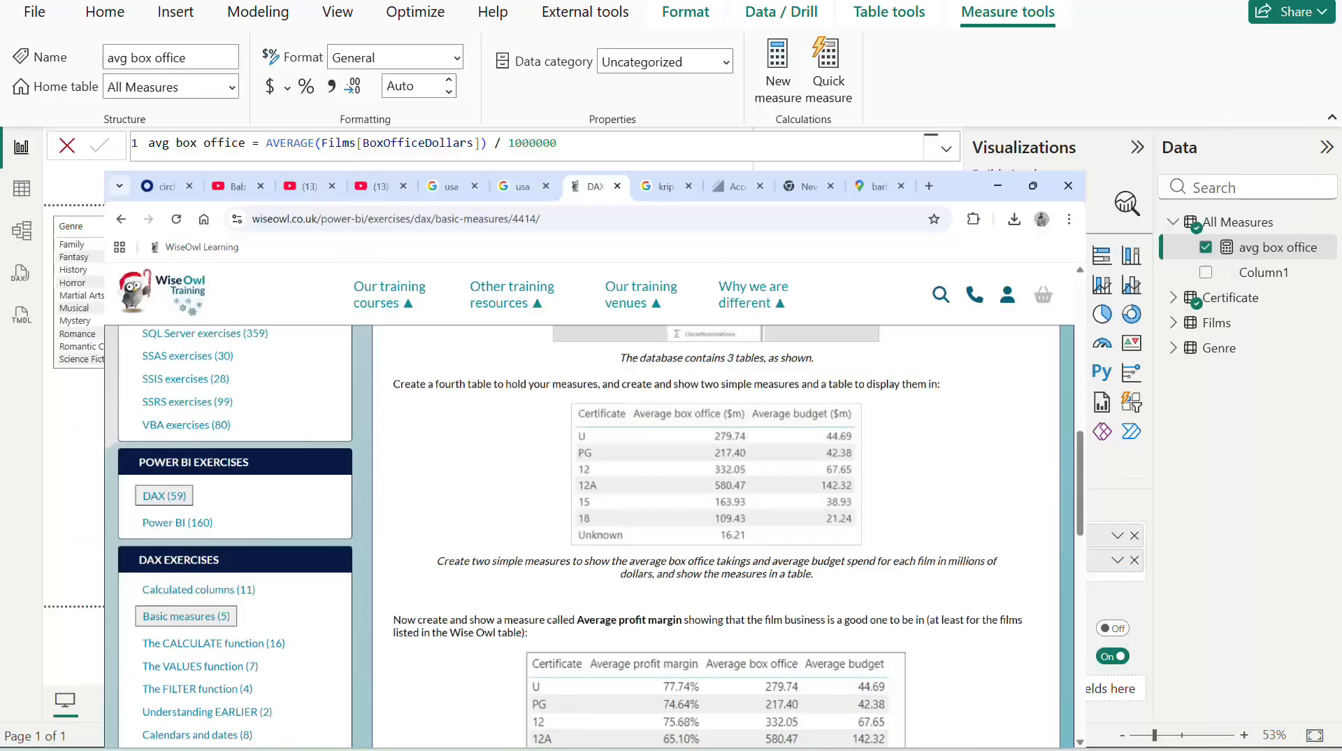
Create the measure Avg Budget = AVERAGE(Films[BudgetDollars])/ 1000000 in the All Measures table.
{"action": "left_click", "coordinate": [1327, 222]}
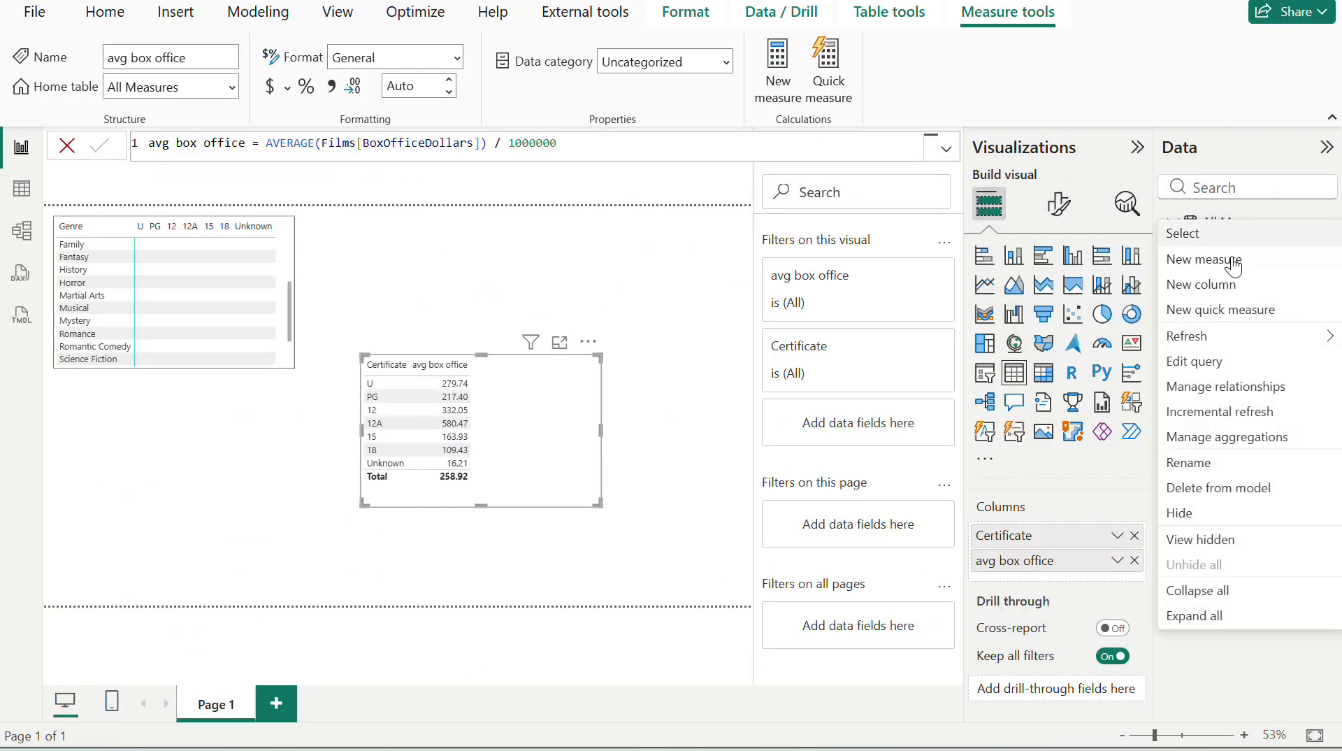
{"action": "left_click", "coordinate": [1223, 258]}
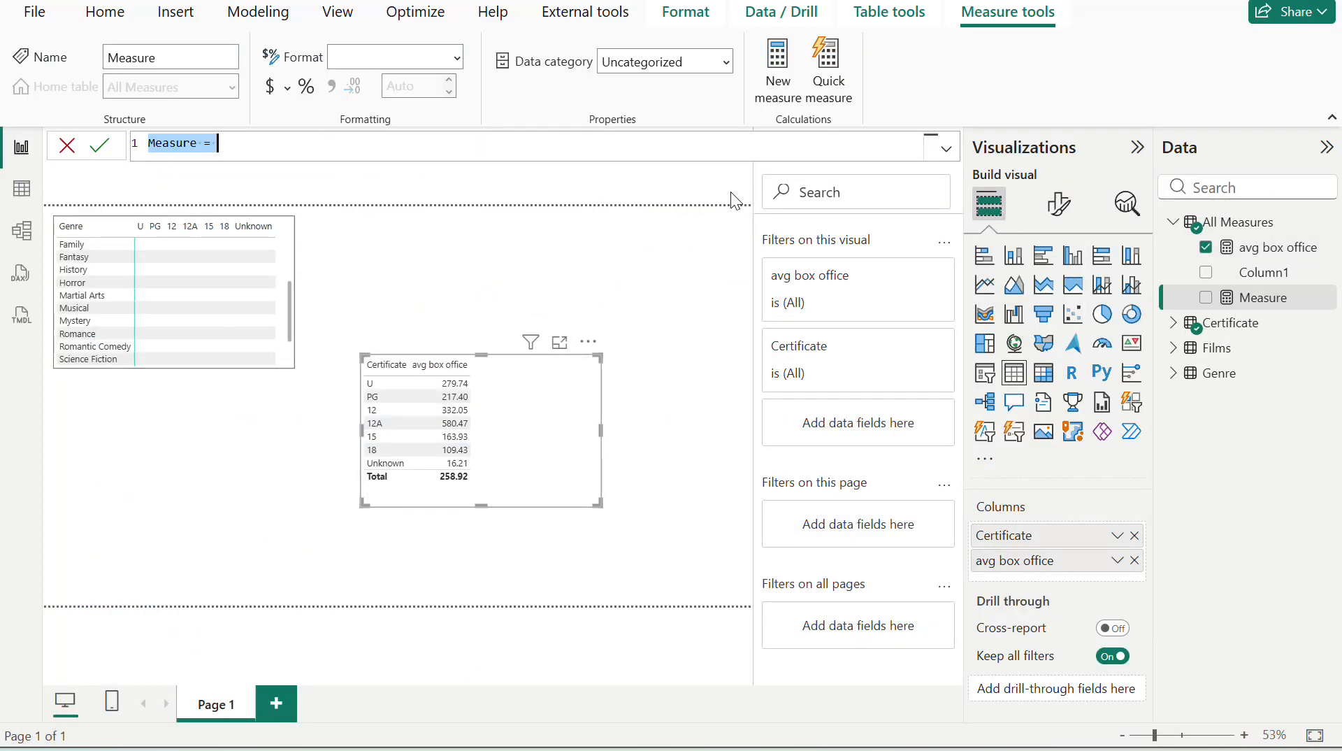
{"action": "type", "text": "Avg B"}
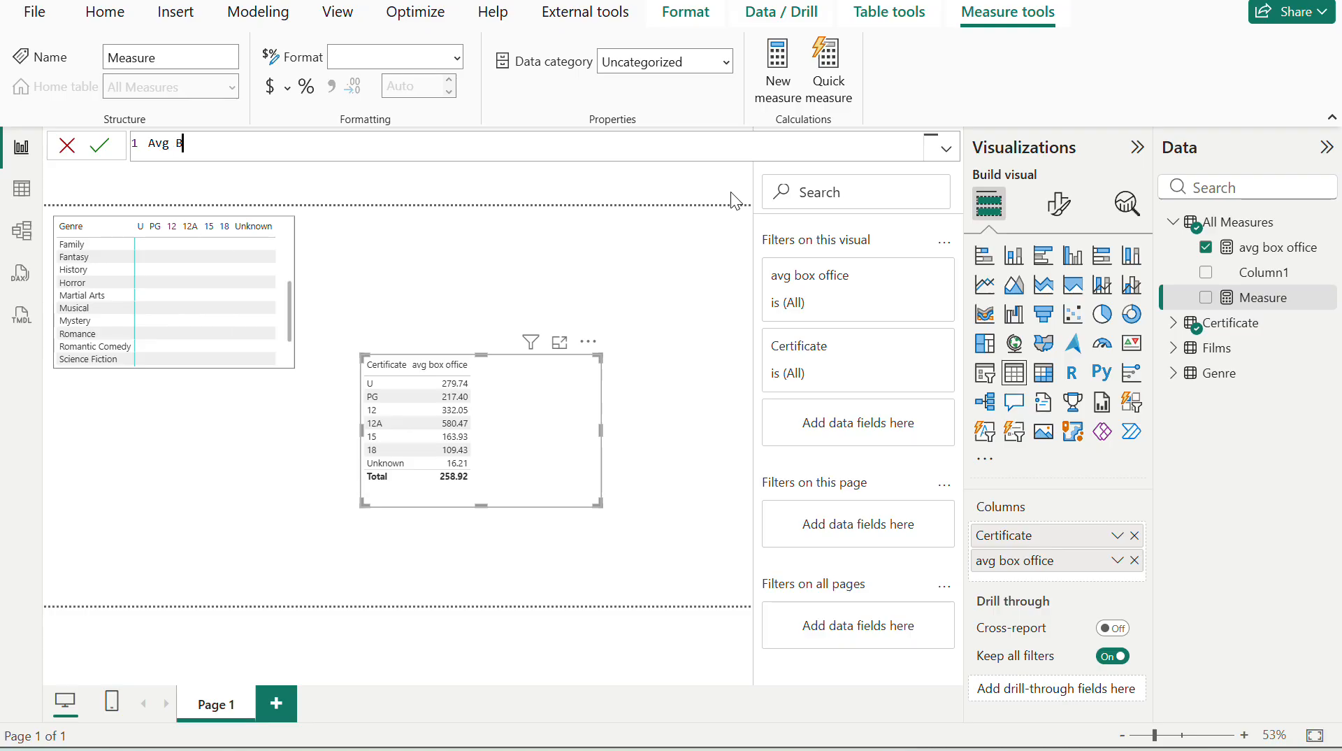
{"action": "type", "text": "udget = aver"}
{"action": "key", "text": "Tab"}
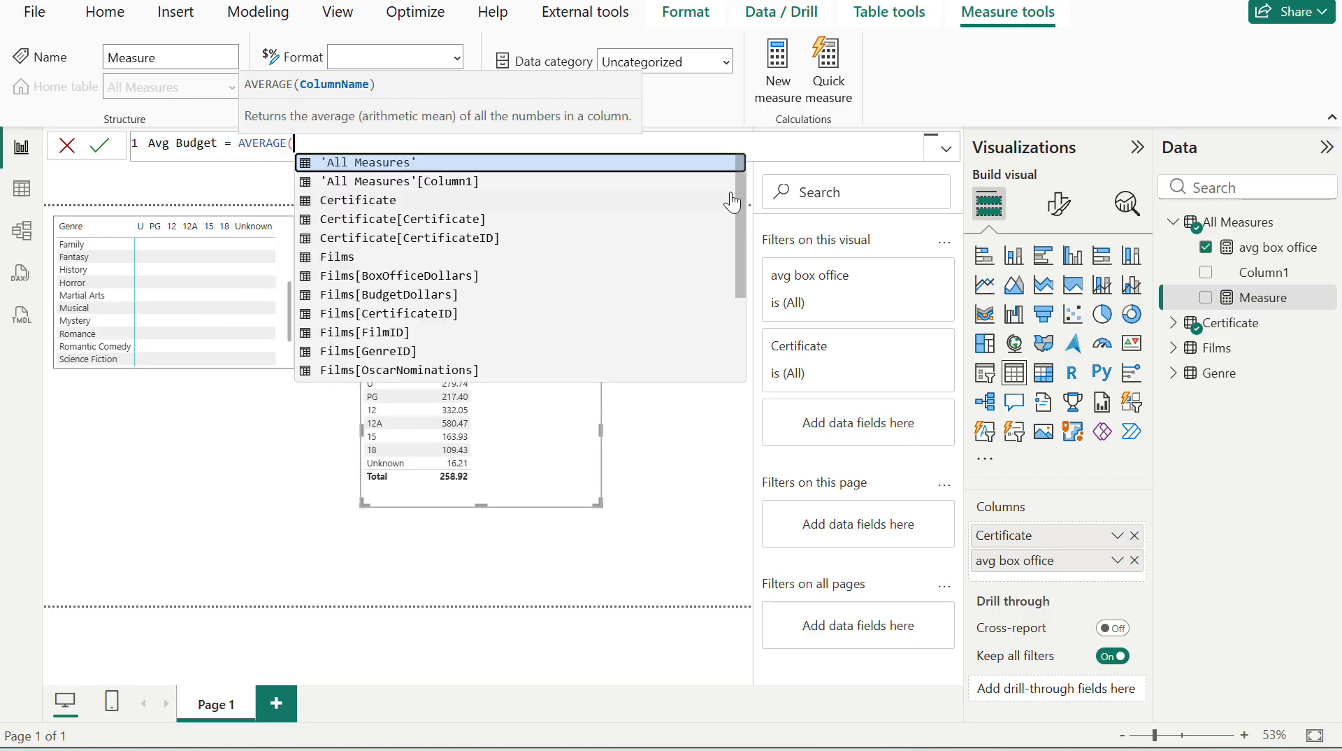
{"action": "type", "text": "bi"}
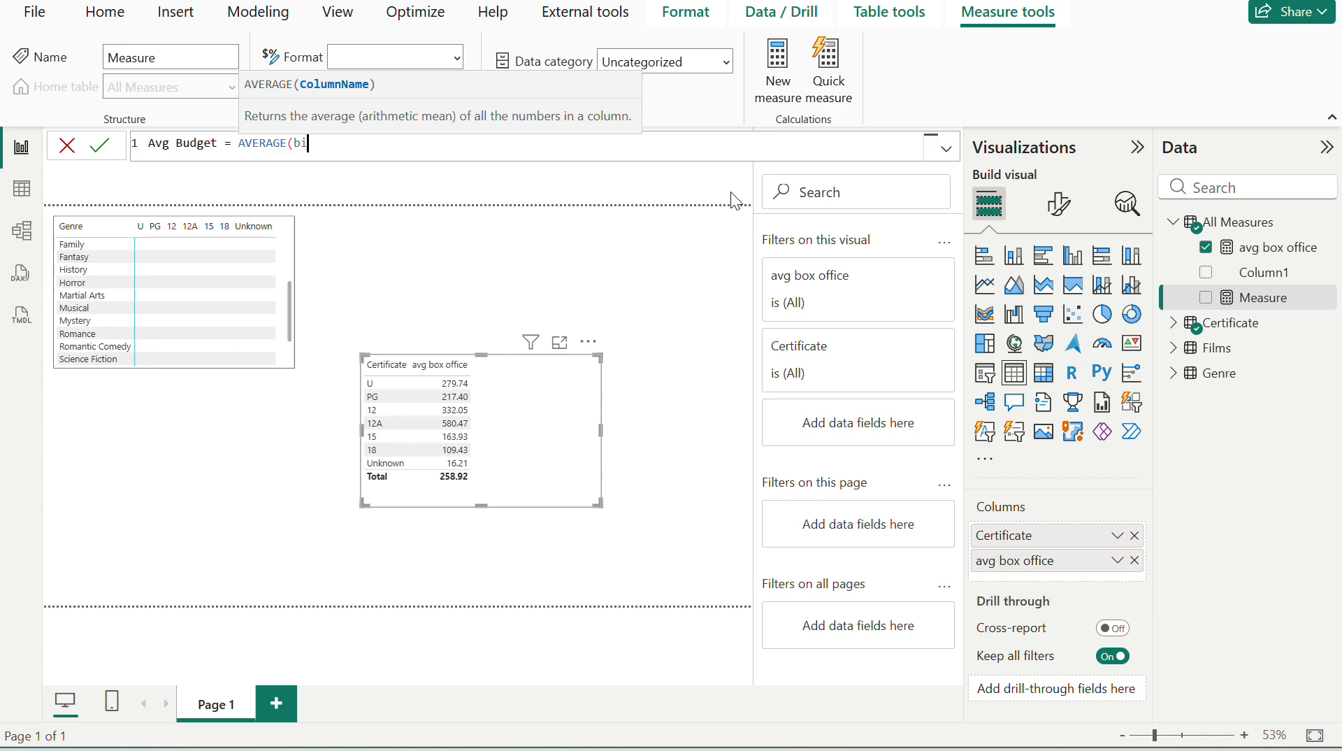
{"action": "key", "text": "BackSpace"}
{"action": "type", "text": "ud"}
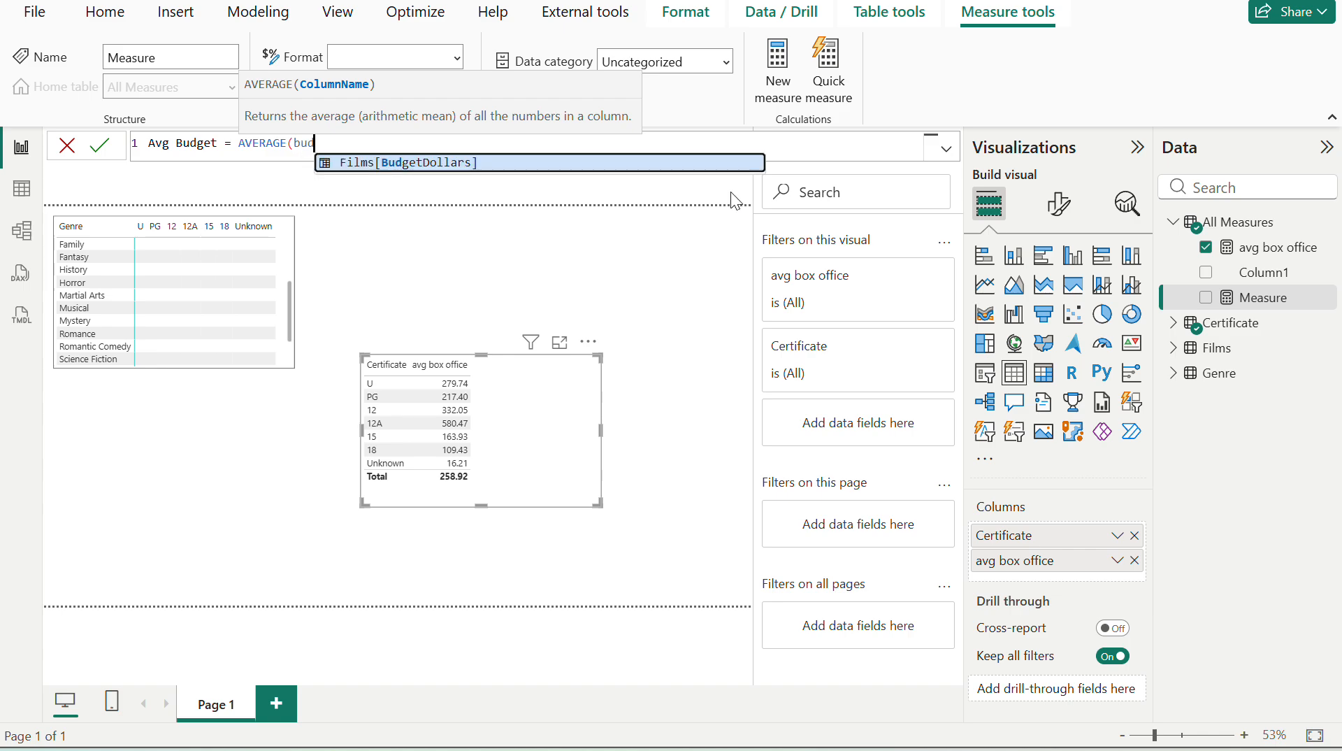
{"action": "key", "text": "Tab"}
{"action": "type", "text": ")/"}
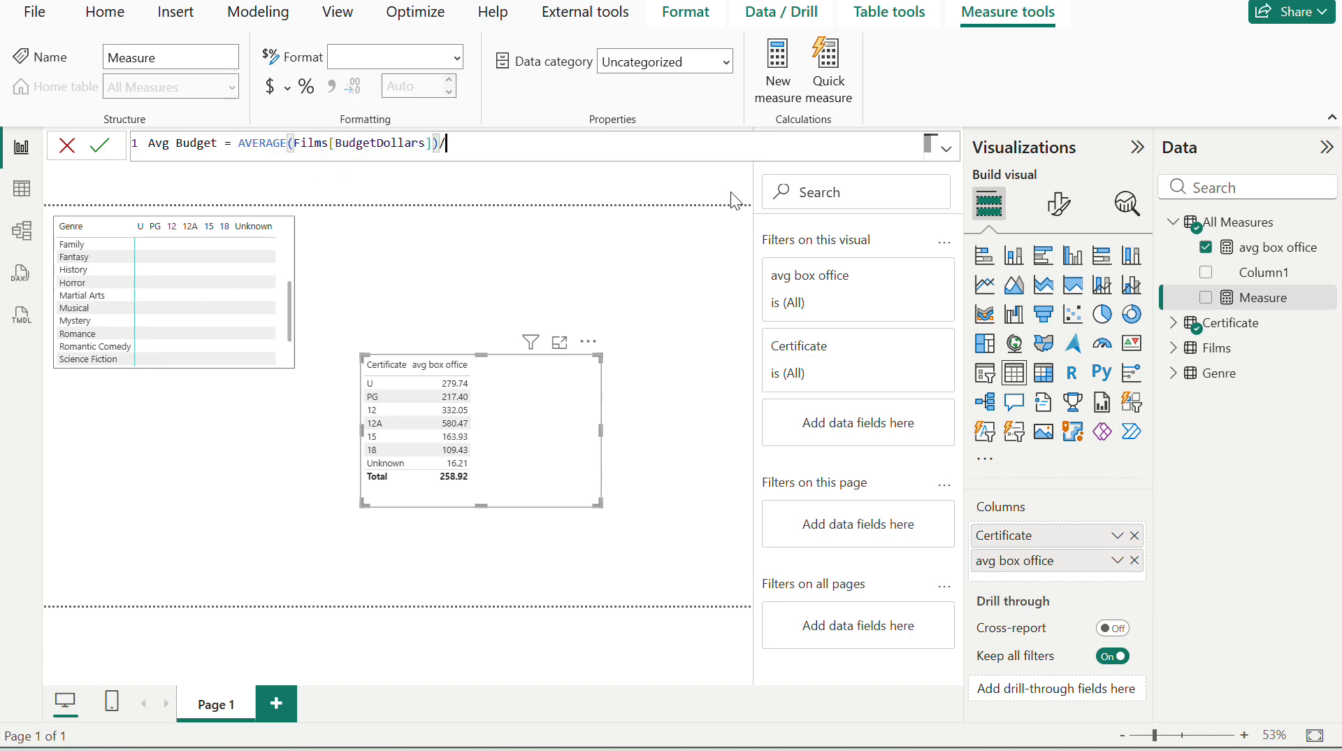
{"action": "type", "text": " 1000000"}
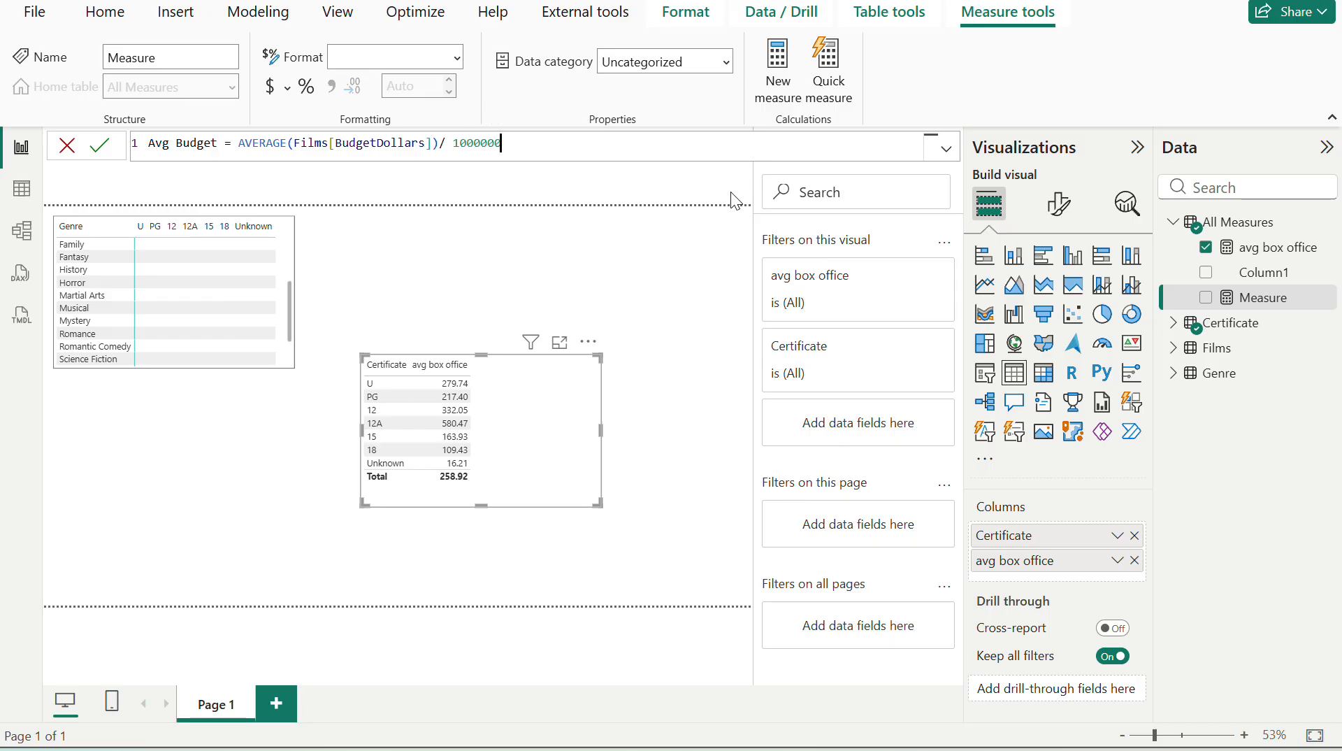
{"action": "key", "text": "Return"}
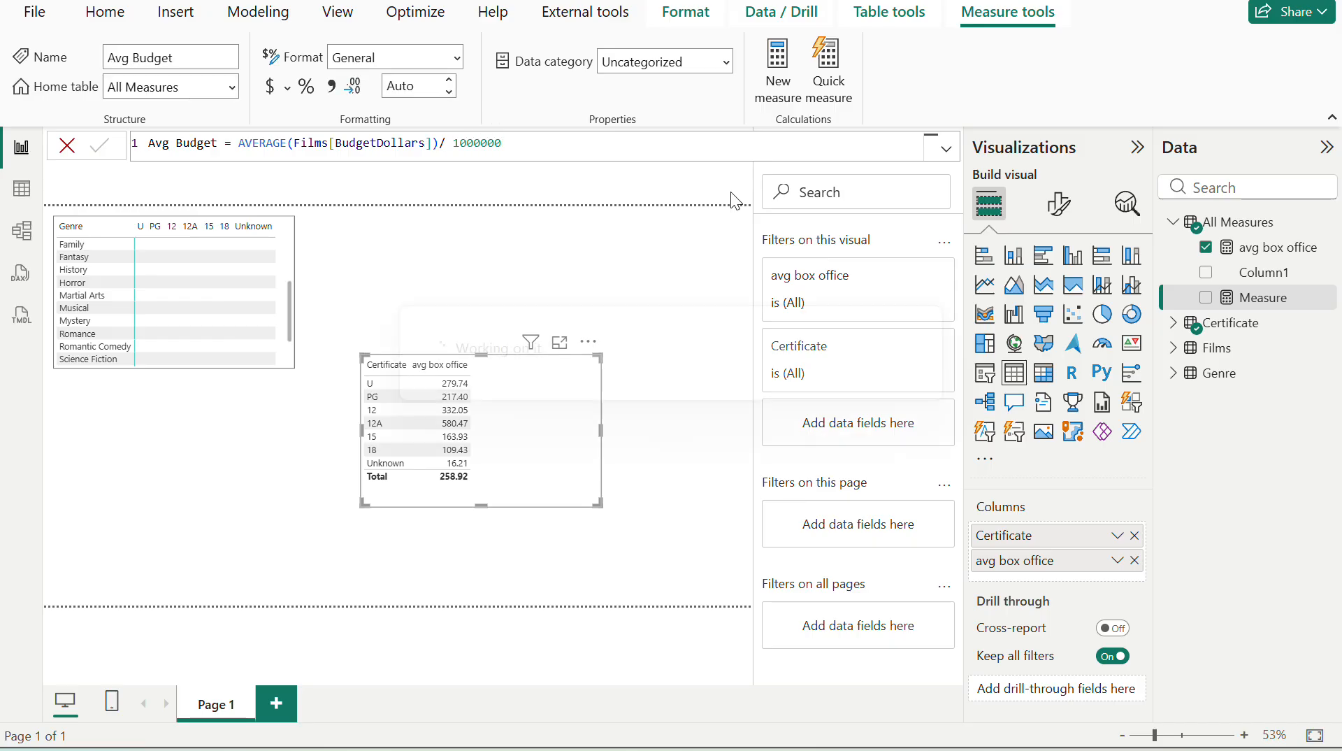
Add the Avg Budget measure to the certificate table and compare the figures with the exercise page.
{"action": "left_click_drag", "start_coordinate": [1266, 276], "coordinate": [1070, 589]}
{"action": "left_click", "coordinate": [596, 749]}
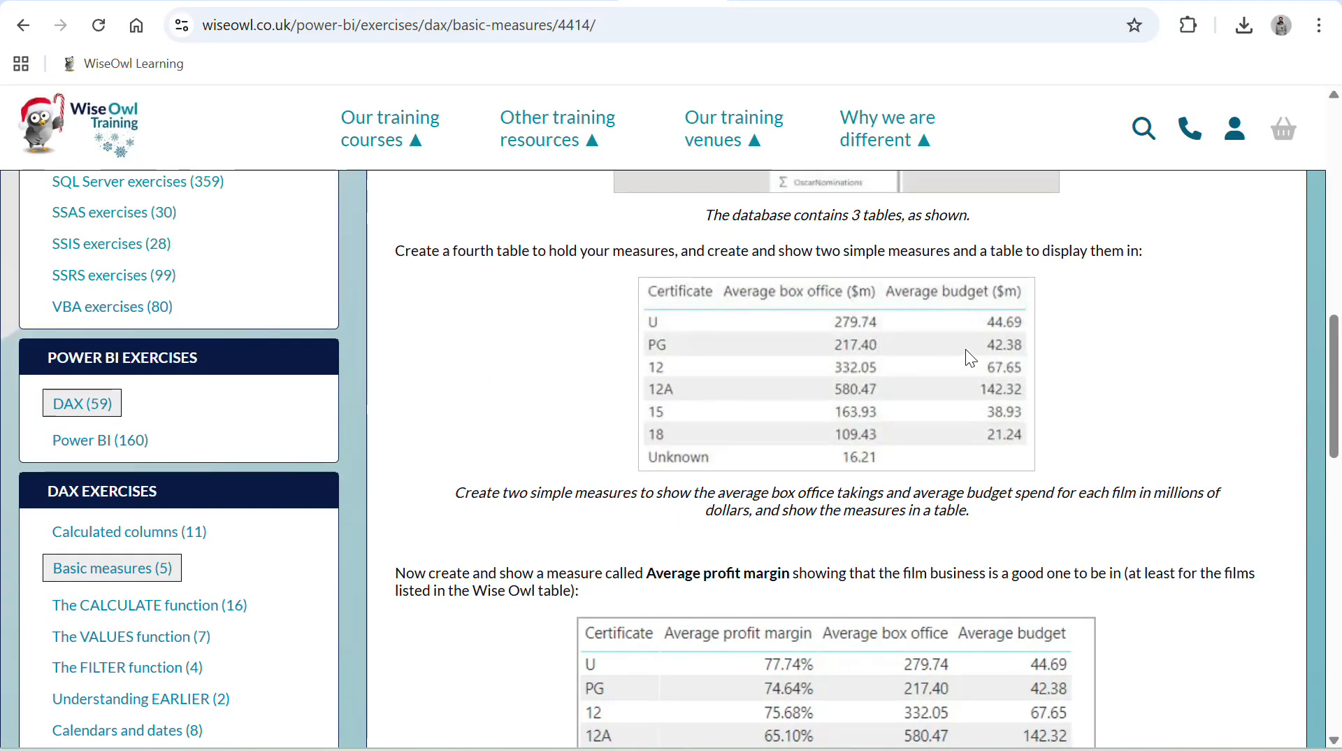
{"action": "left_click", "coordinate": [632, 750]}
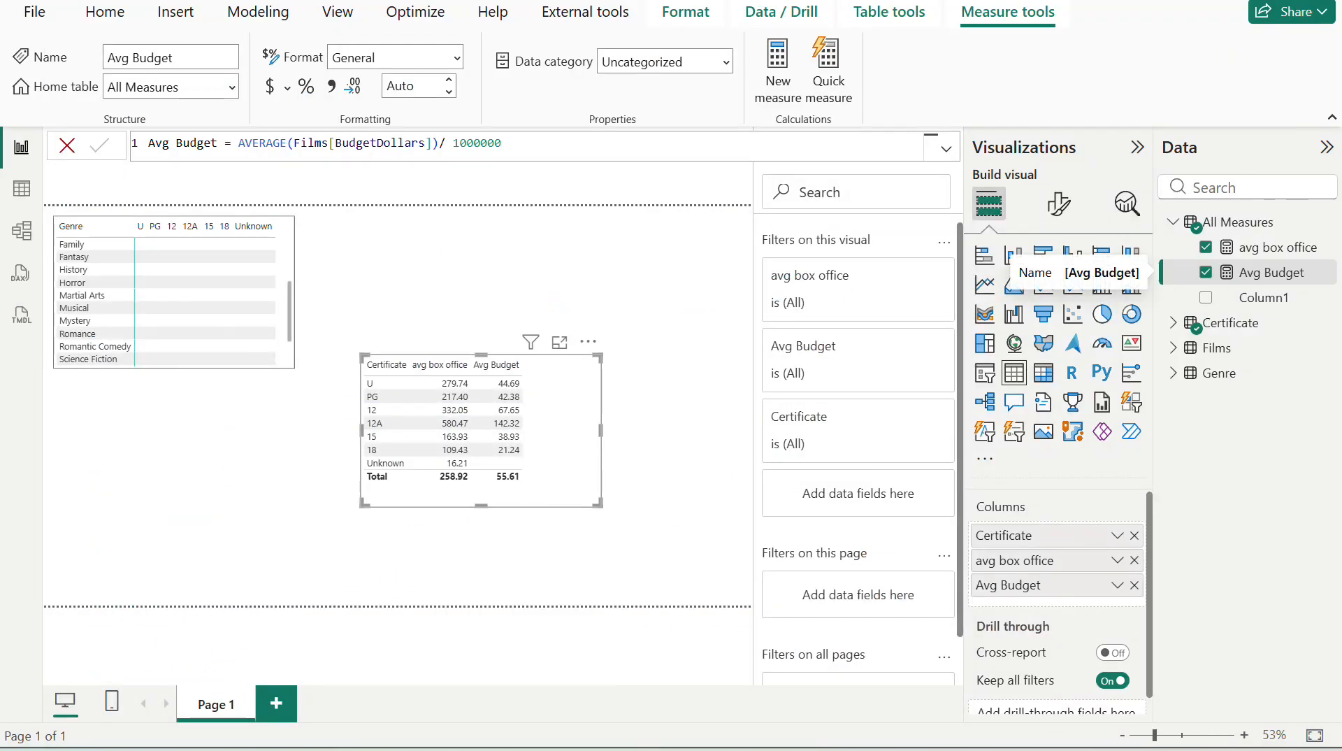
Read the Average profit margin task on the Wise Owl exercise page, including its definition and expected table.
{"action": "left_click", "coordinate": [615, 749]}
{"action": "scroll", "coordinate": [722, 497], "scroll_direction": "down", "scroll_amount": 2}
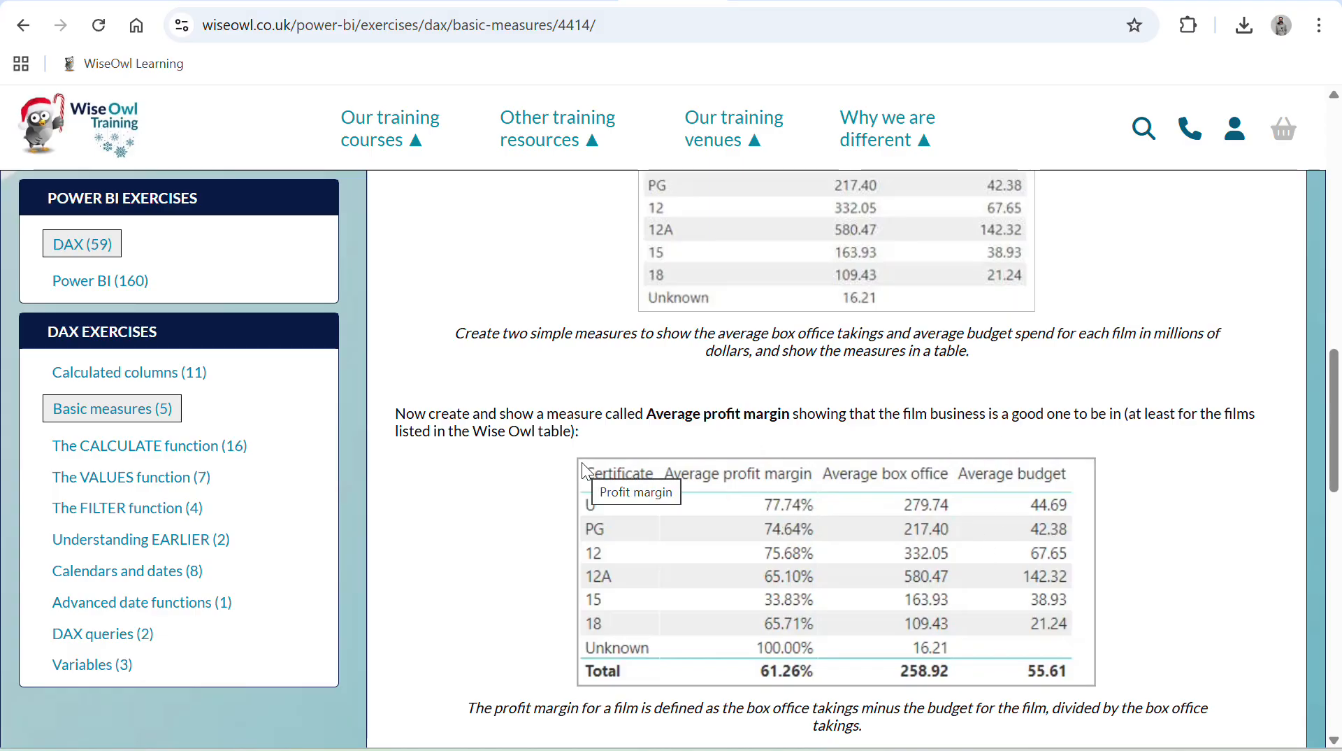
{"action": "scroll", "coordinate": [582, 409], "scroll_direction": "down", "scroll_amount": 1}
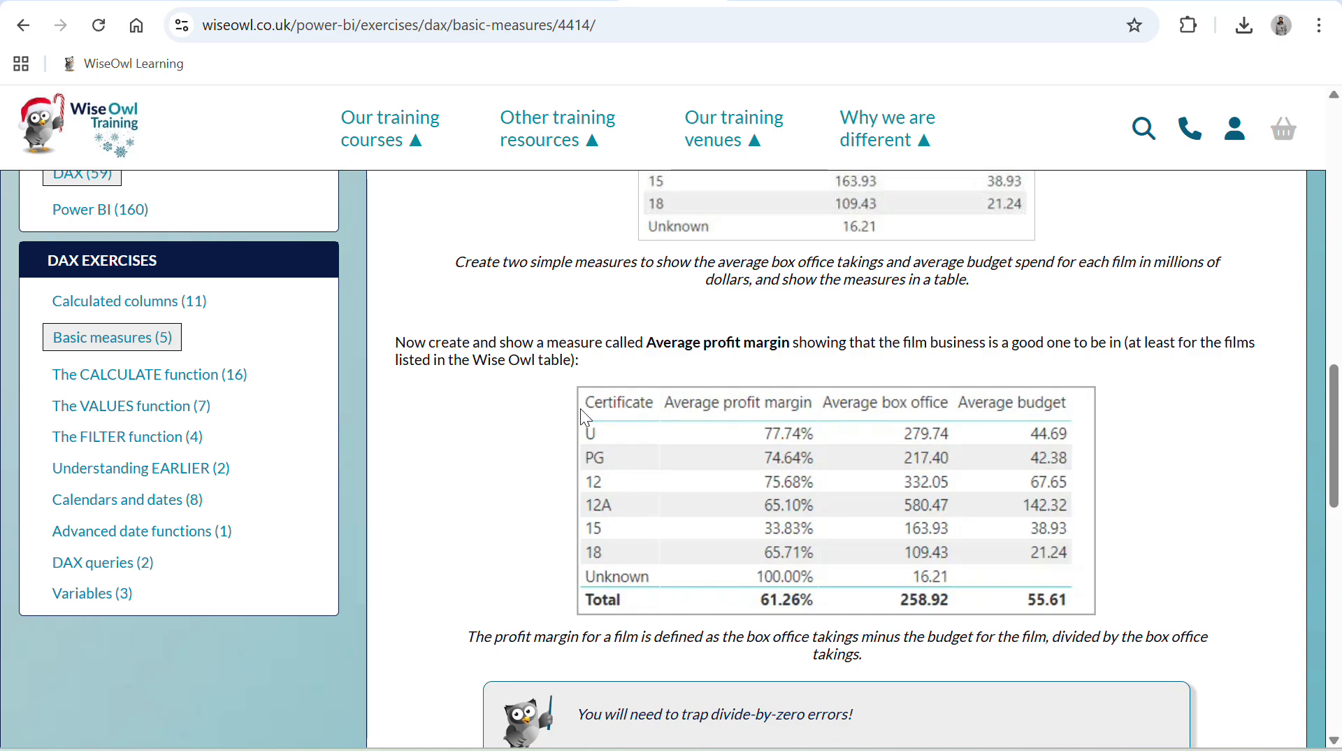
{"action": "scroll", "coordinate": [731, 326], "scroll_direction": "up", "scroll_amount": 1}
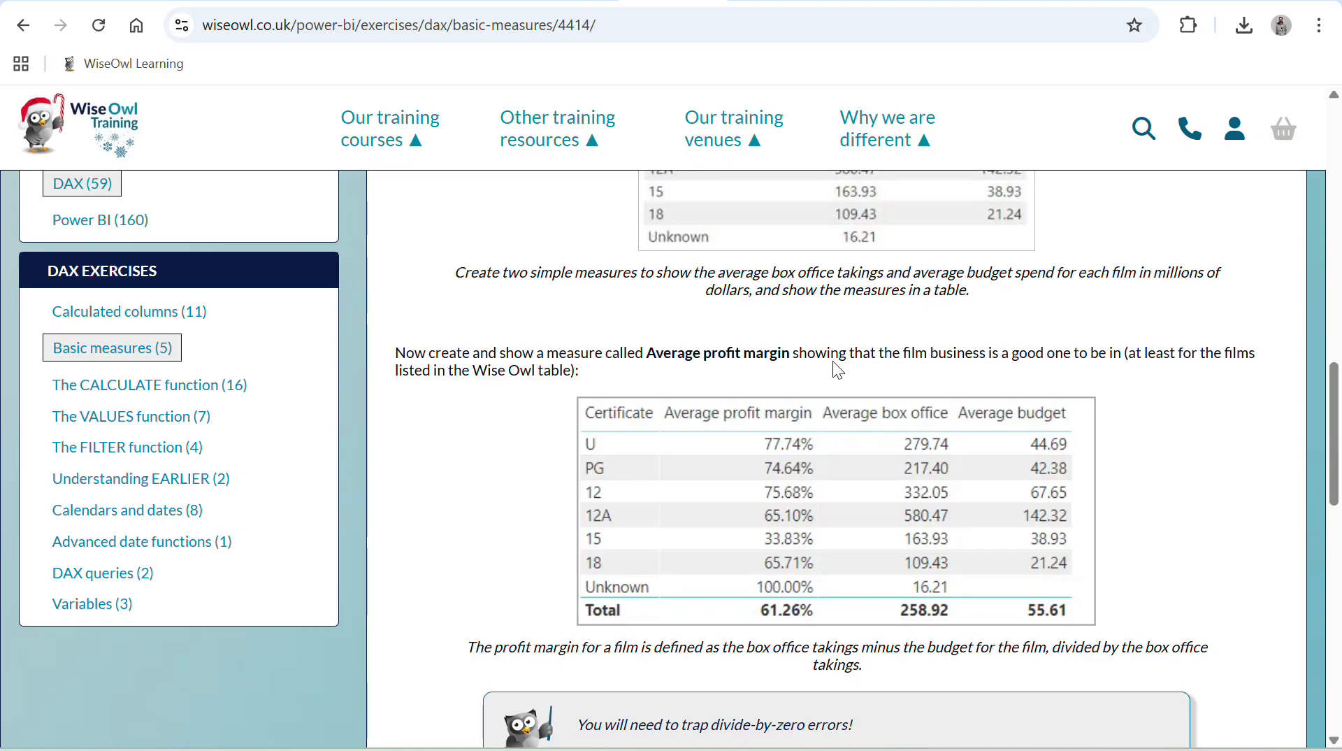
{"action": "scroll", "coordinate": [833, 359], "scroll_direction": "down", "scroll_amount": 2}
{"action": "scroll", "coordinate": [836, 357], "scroll_direction": "down", "scroll_amount": 1}
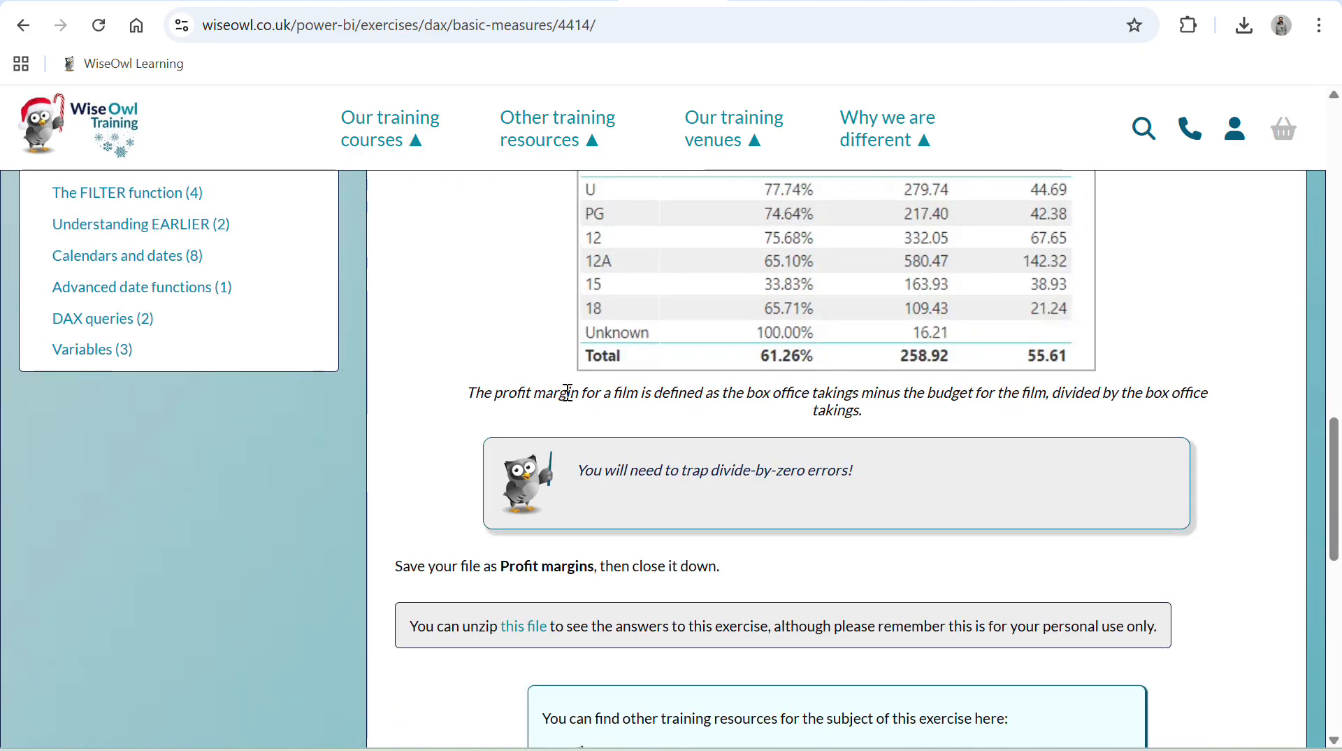
{"action": "left_click_drag", "start_coordinate": [535, 392], "coordinate": [1050, 401]}
{"action": "scroll", "coordinate": [1050, 401], "scroll_direction": "up", "scroll_amount": 1}
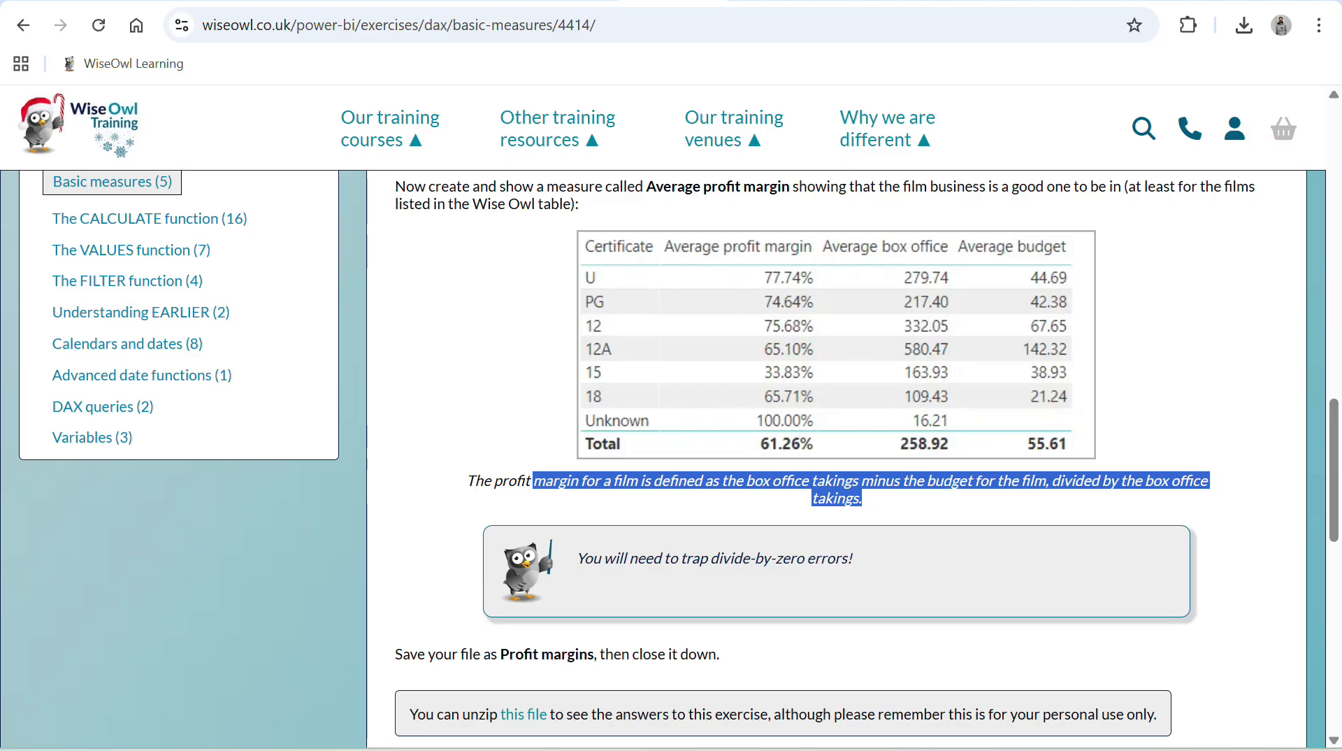
Return to Power BI and start a new measure named Avg Profit margin in the All Measures table.
{"action": "left_click", "coordinate": [559, 750]}
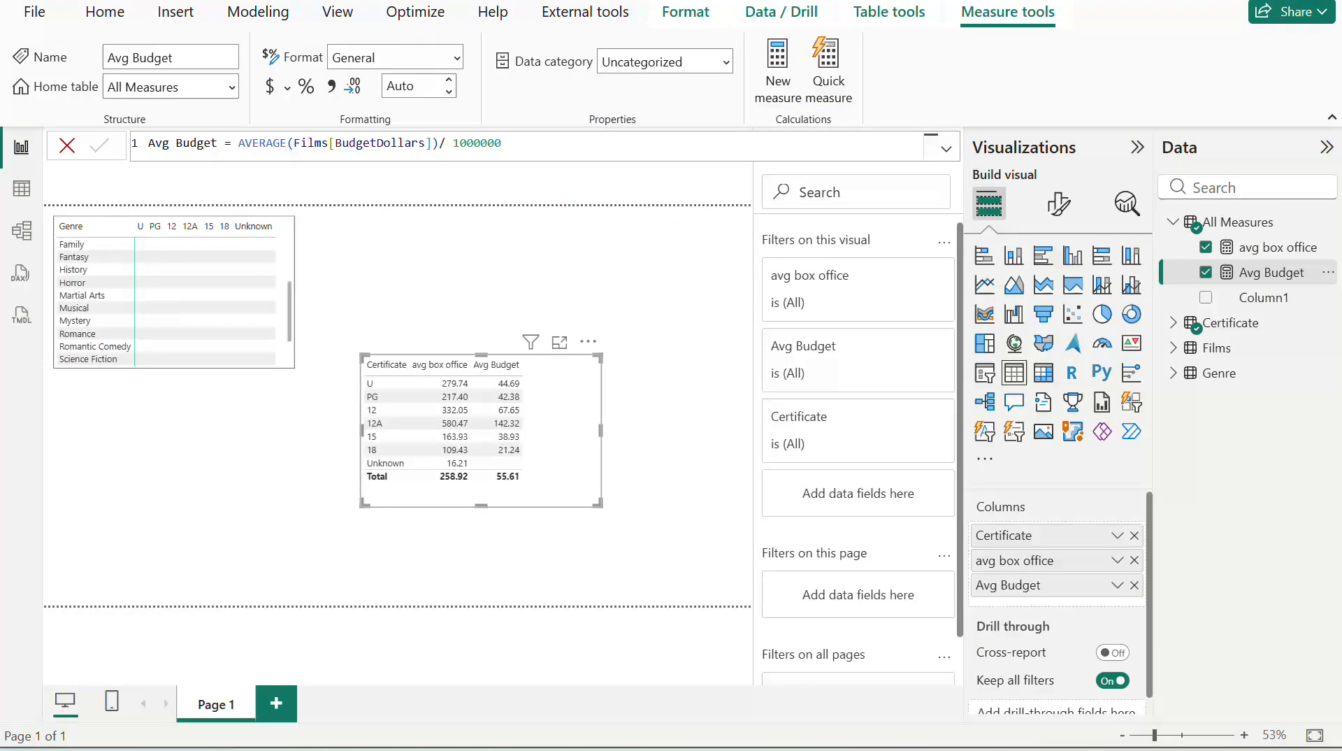
{"action": "left_click", "coordinate": [1327, 224]}
{"action": "left_click", "coordinate": [1231, 271]}
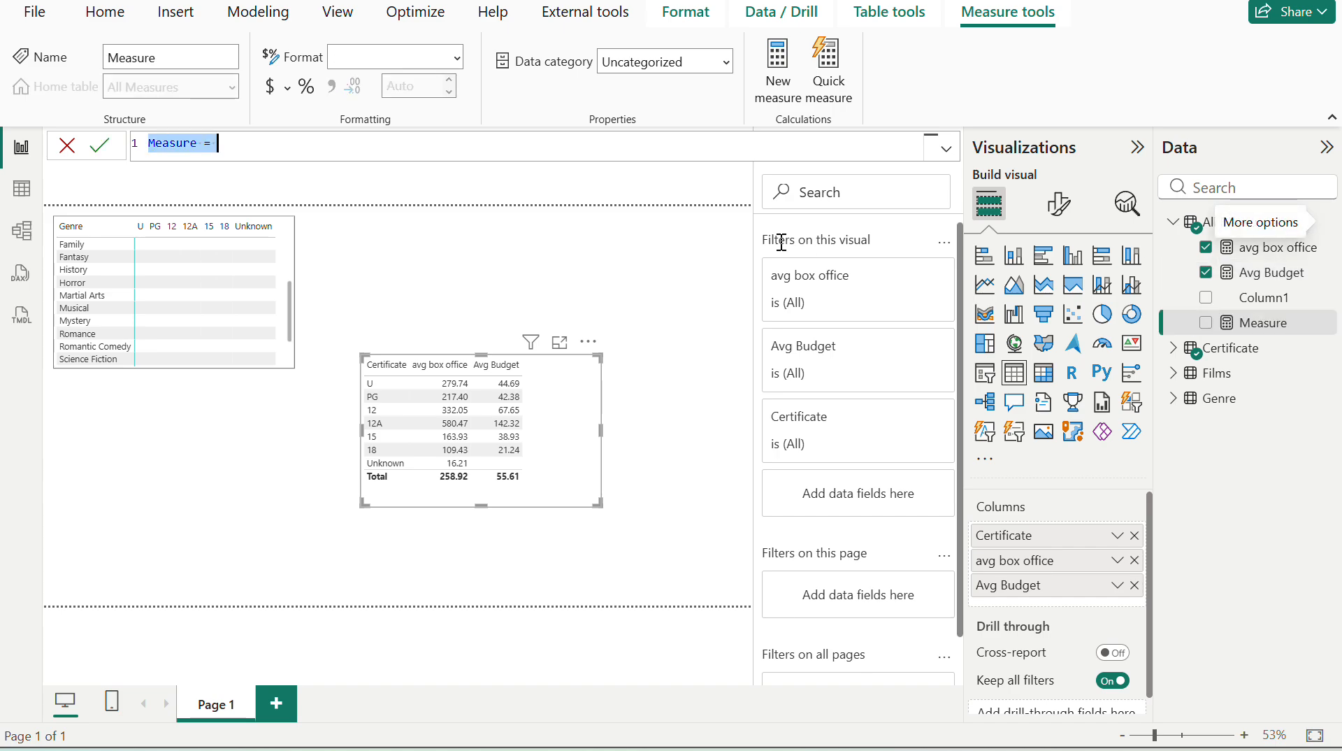
{"action": "type", "text": "AV"}
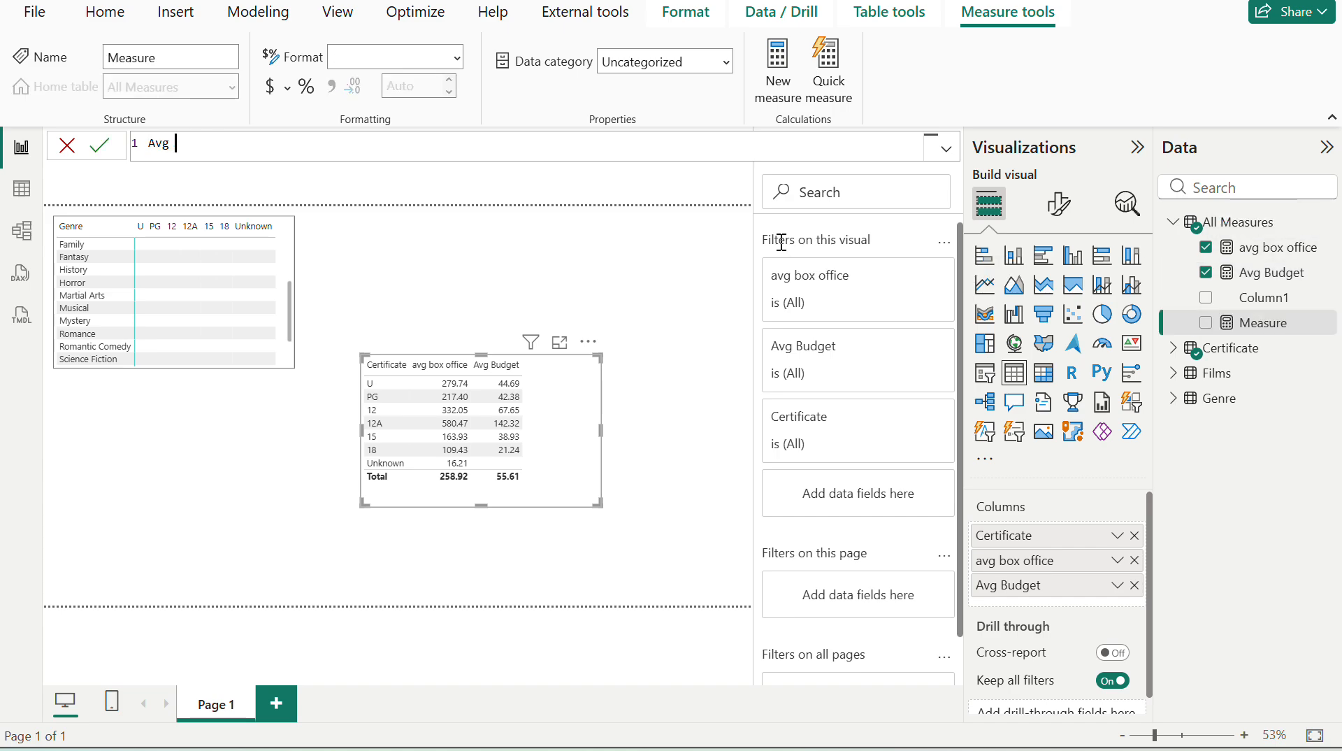
{"action": "type", "text": "Profit margin"}
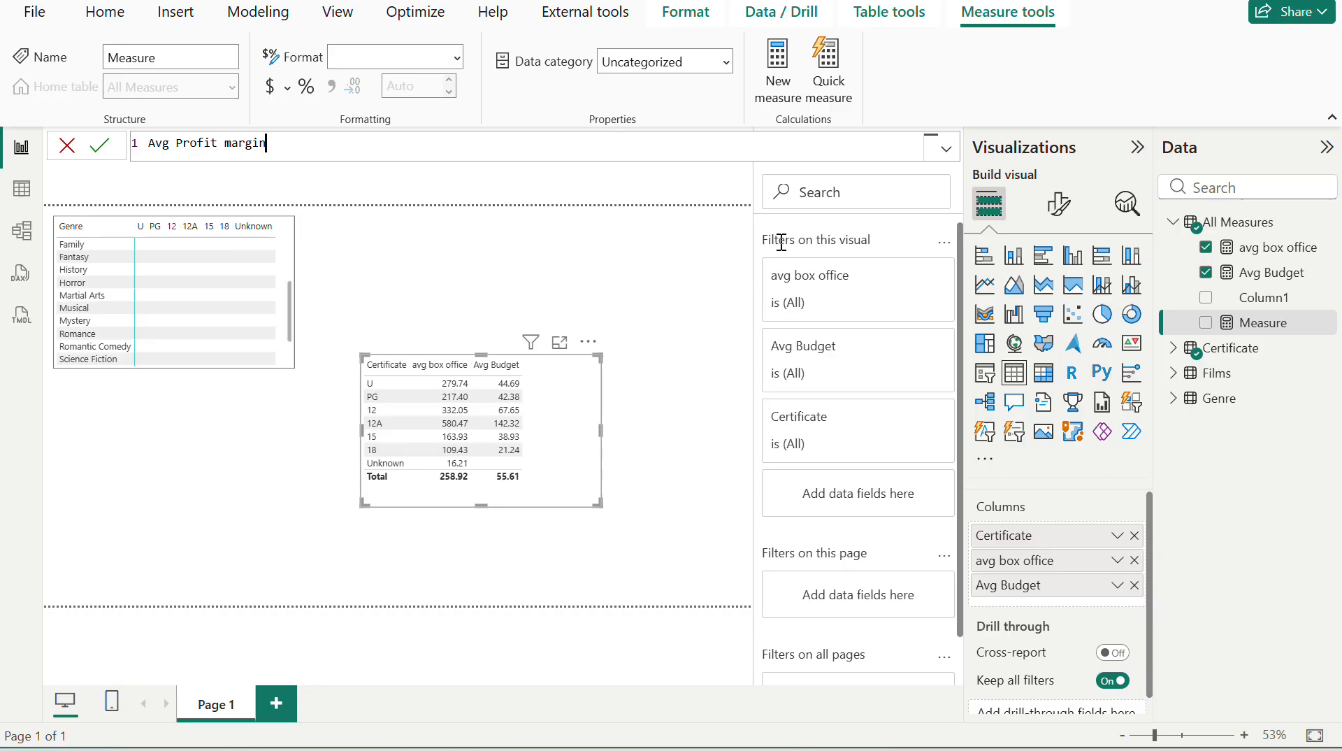
{"action": "type", "text": "= av"}
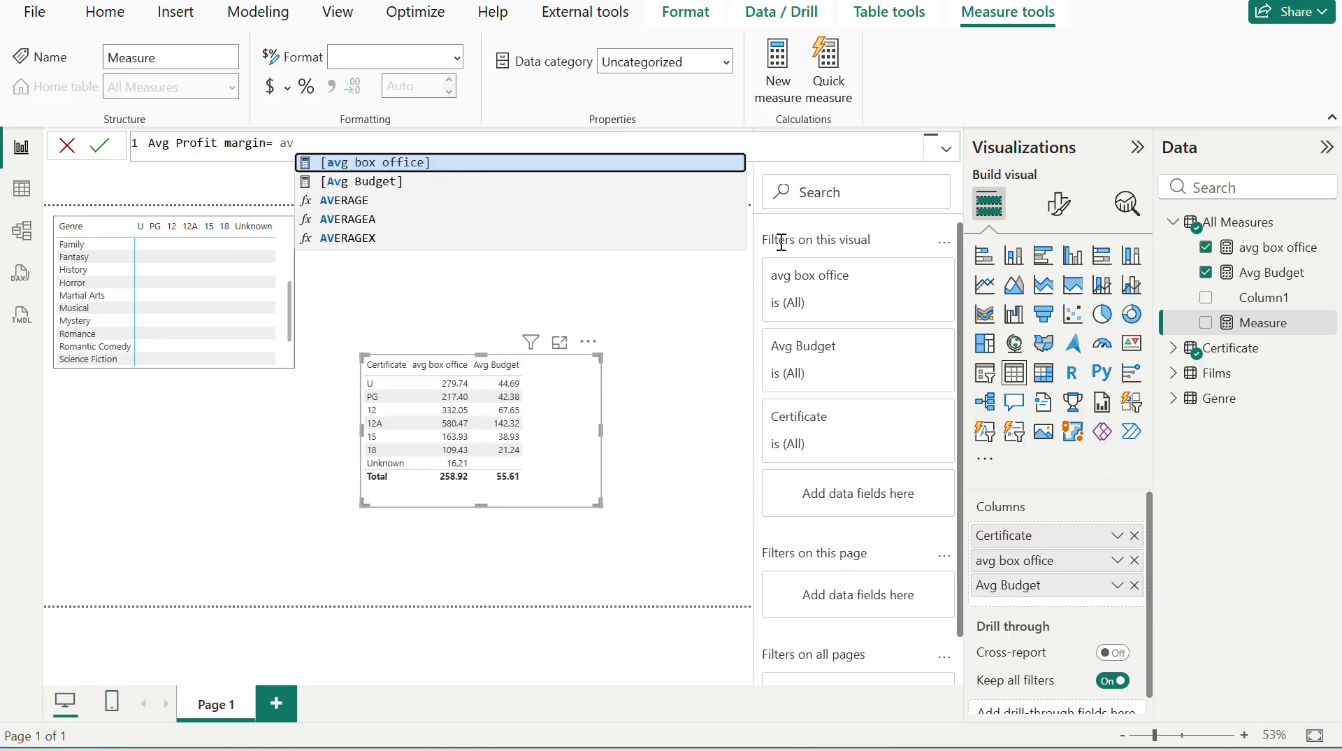
{"action": "key", "text": "BackSpace"}
{"action": "key", "text": "BackSpace"}
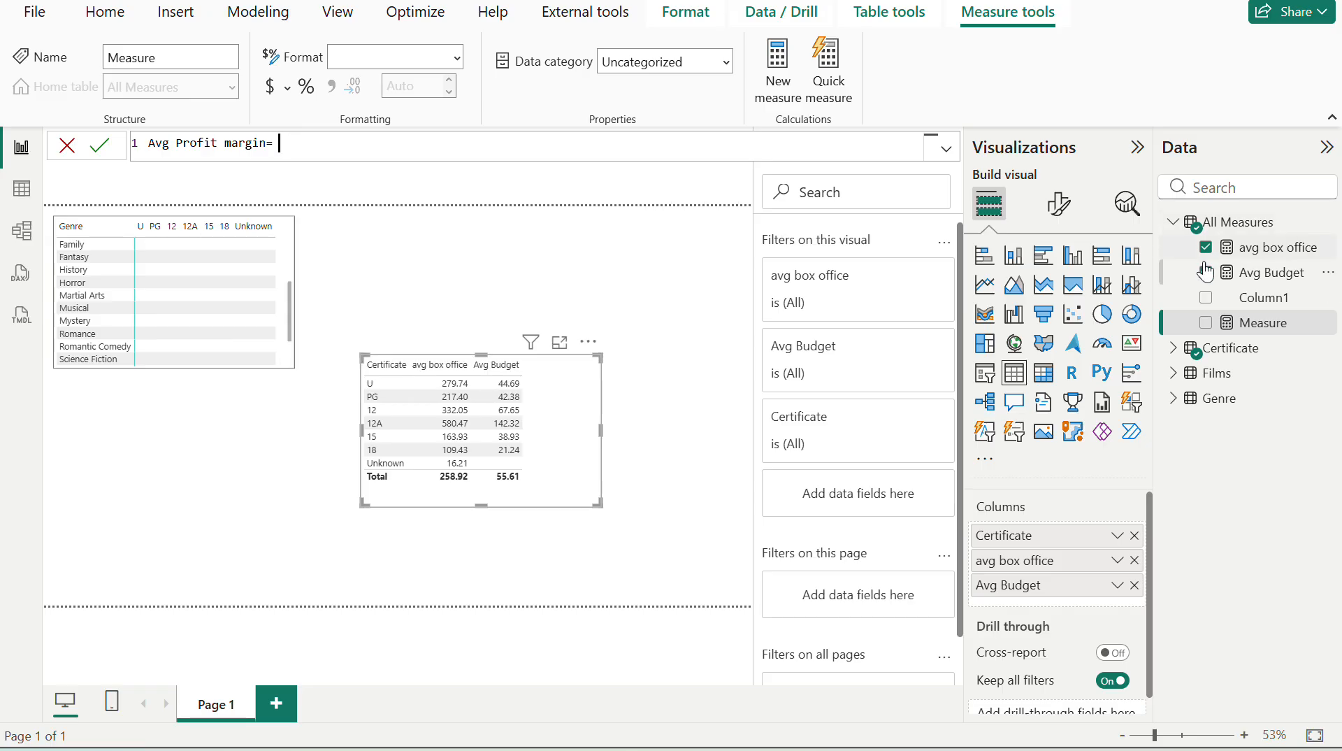
{"action": "left_click", "coordinate": [1268, 328]}
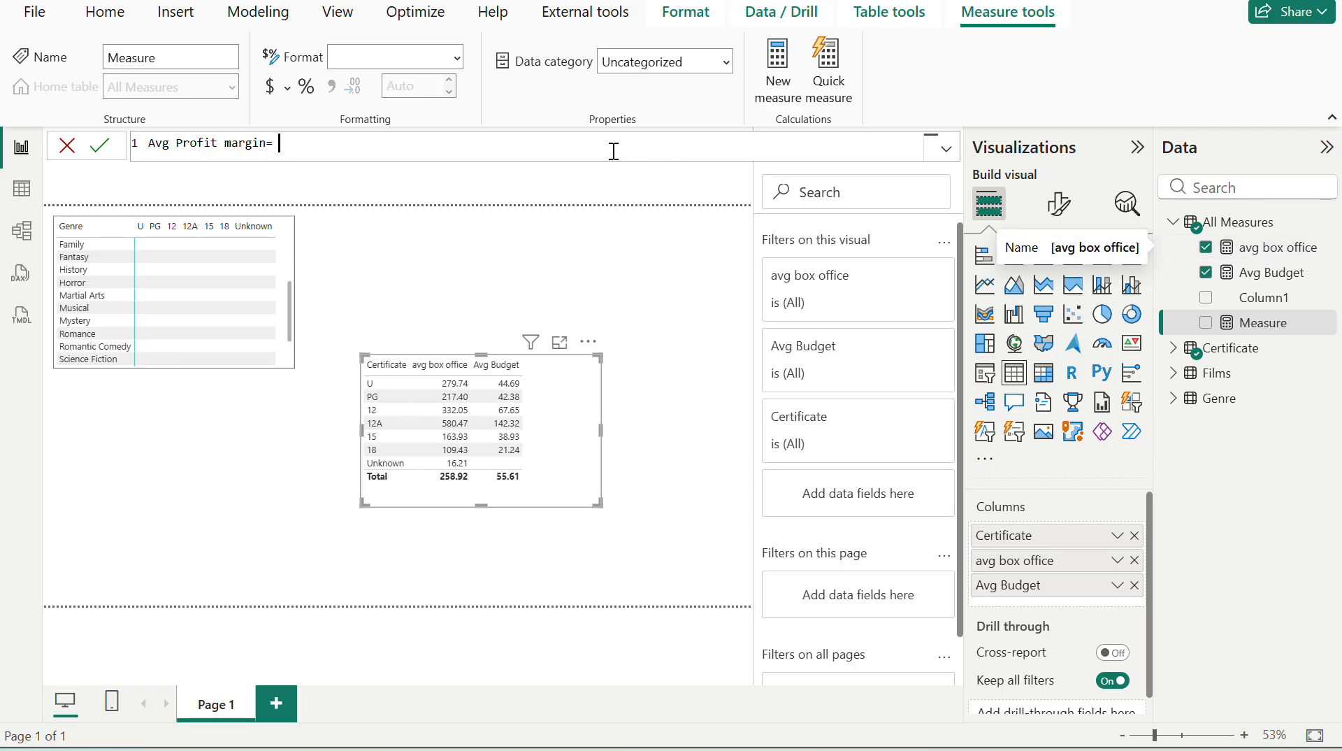
Enter [avg box office] - [Avg Budget] as the profit margin expression and recheck the definition on the exercise page.
{"action": "type", "text": "av"}
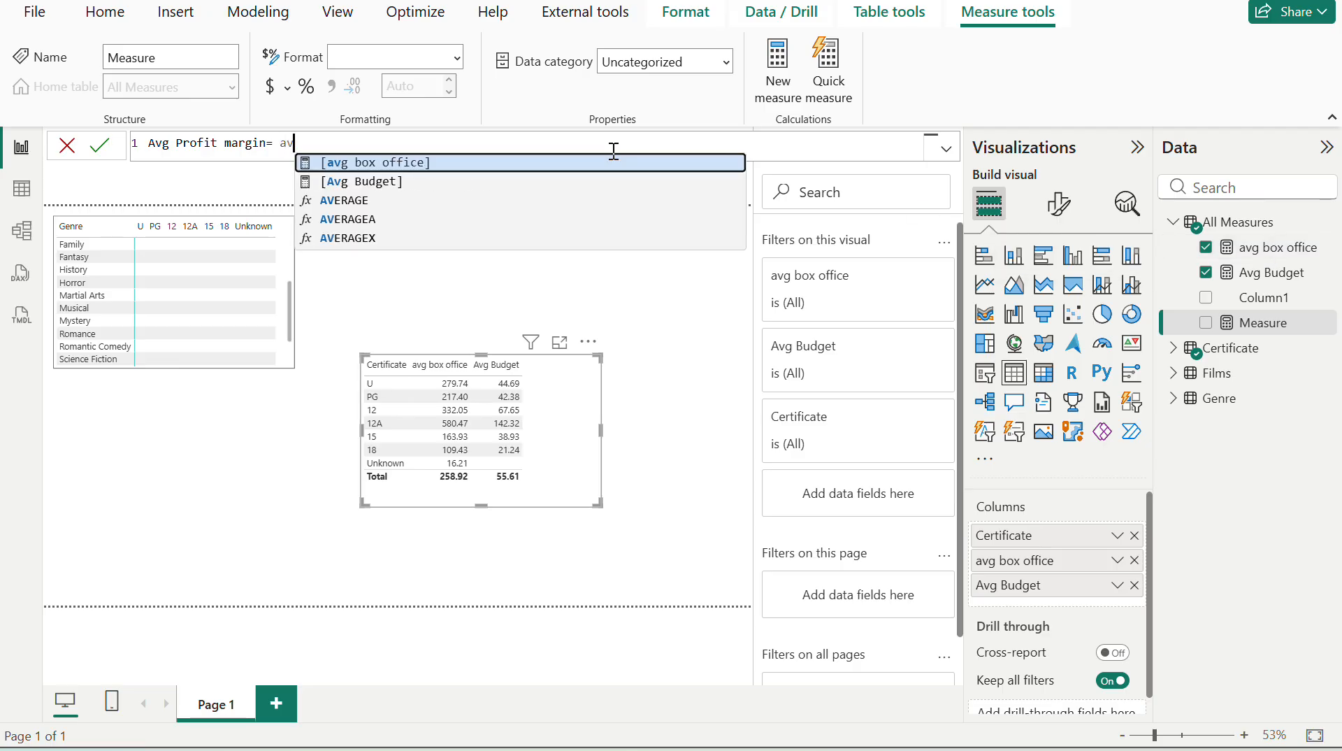
{"action": "key", "text": "Tab"}
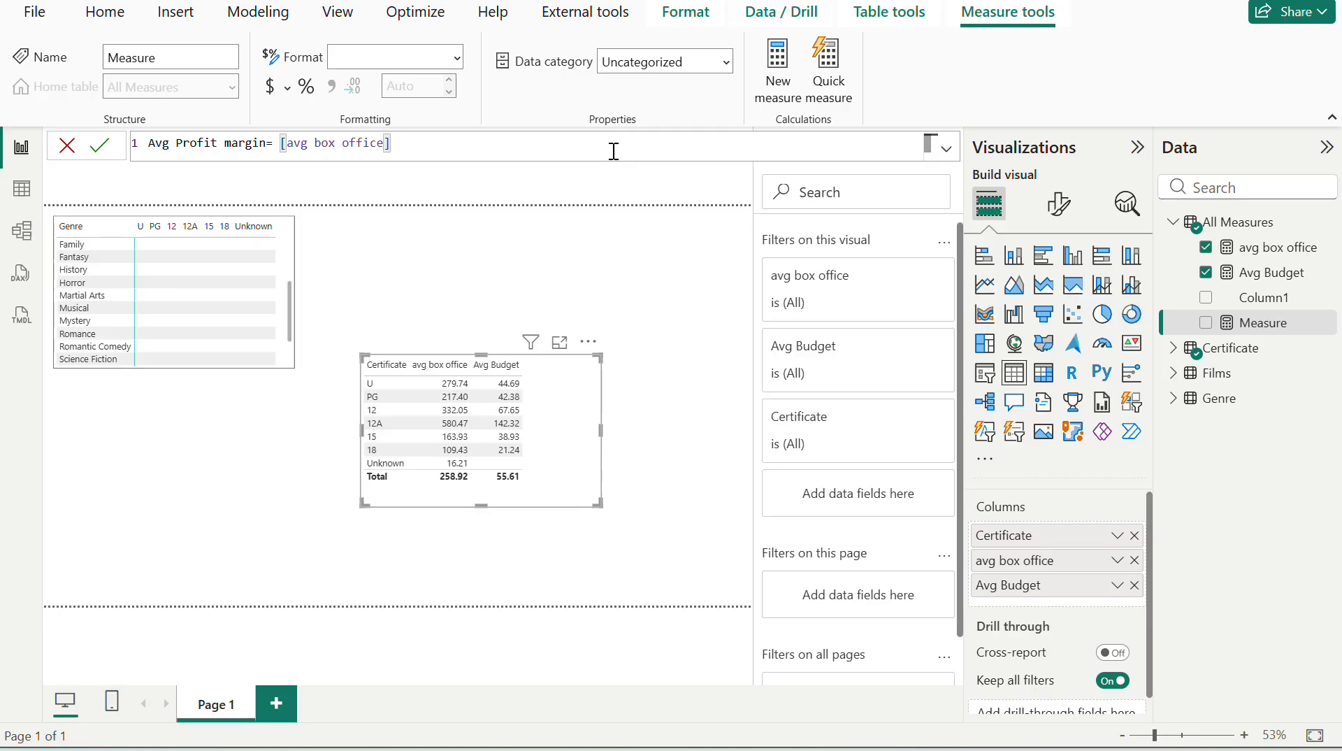
{"action": "type", "text": "- av"}
{"action": "key", "text": "Down"}
{"action": "key", "text": "Tab"}
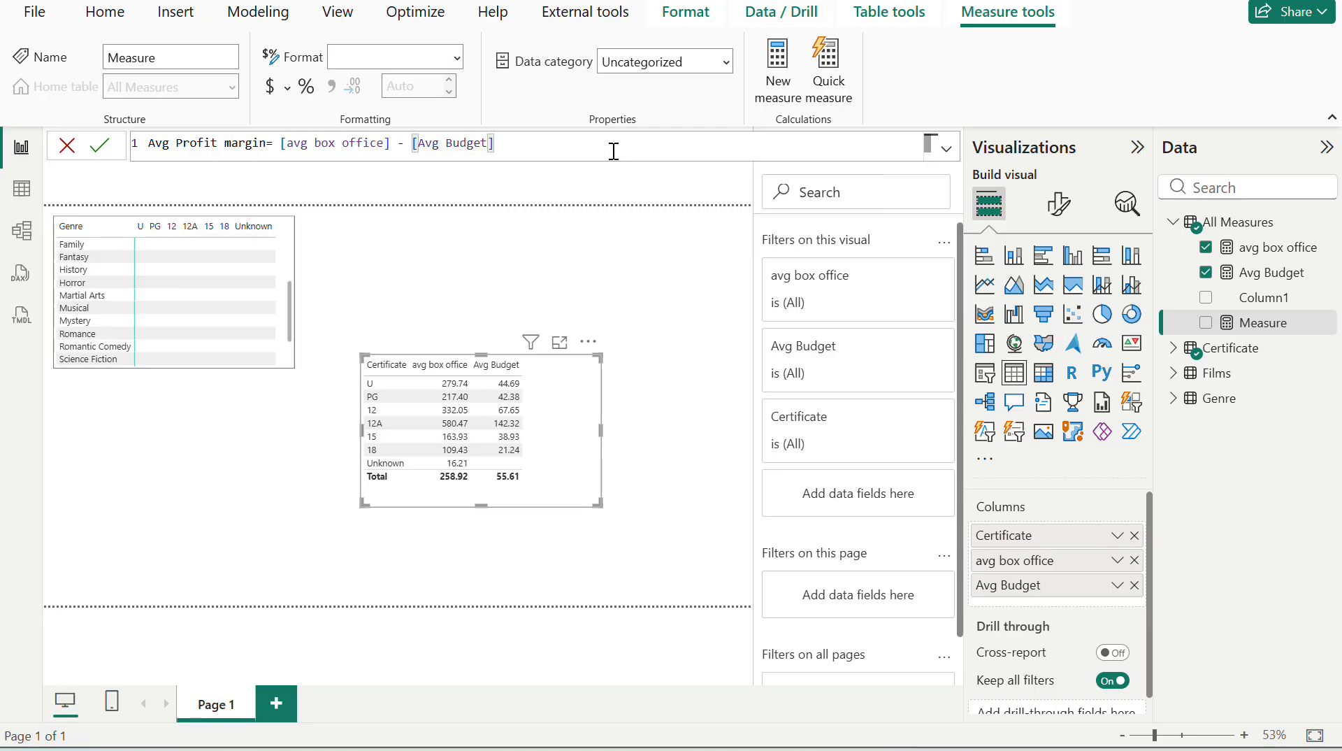
{"action": "type", "text": ")"}
{"action": "key", "text": "BackSpace"}
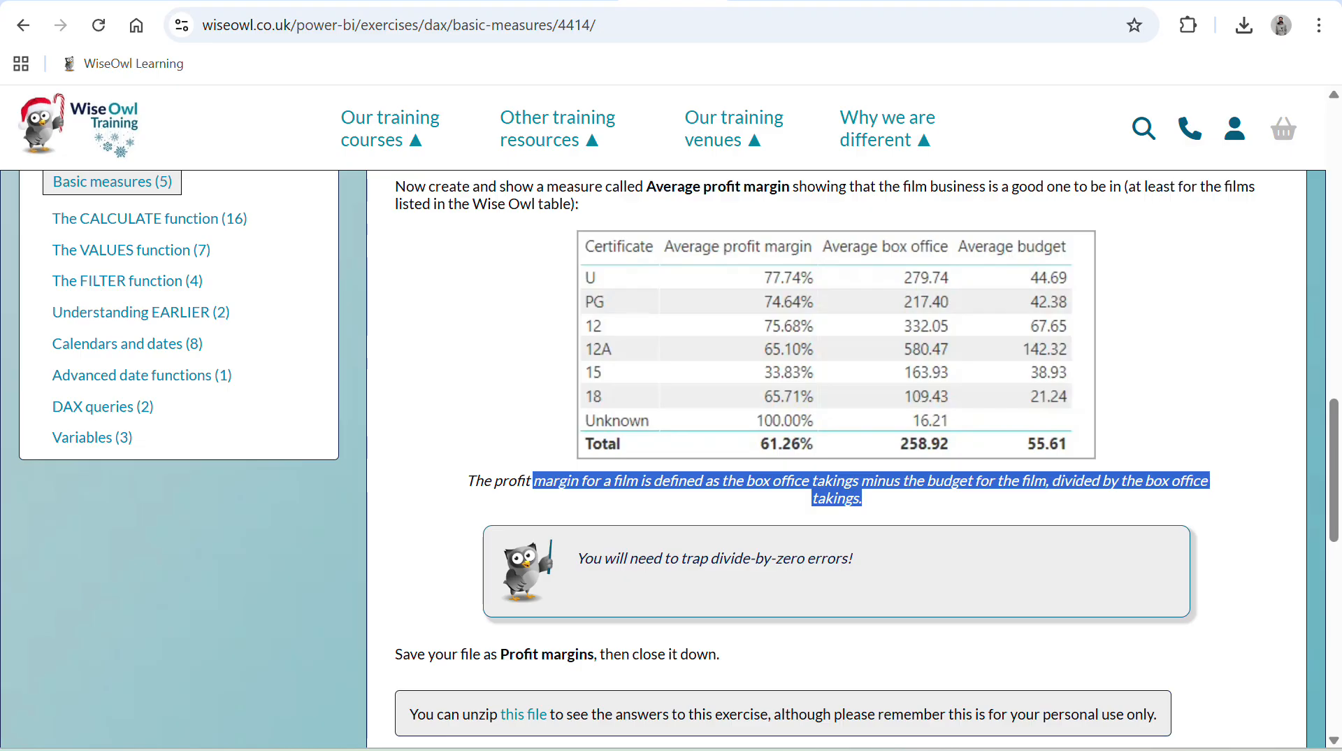
{"action": "key", "text": "alt+Tab"}
{"action": "key", "text": "alt+Tab"}
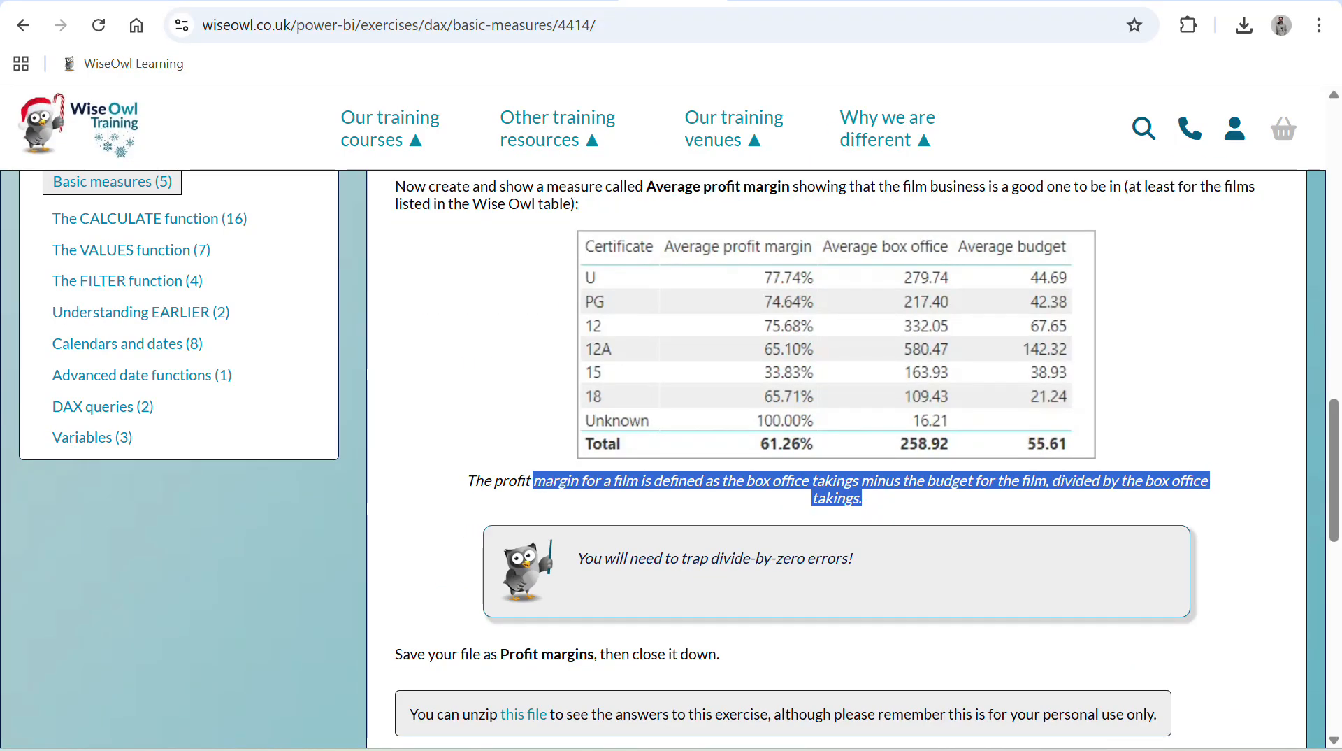
{"action": "key", "text": "alt+Tab"}
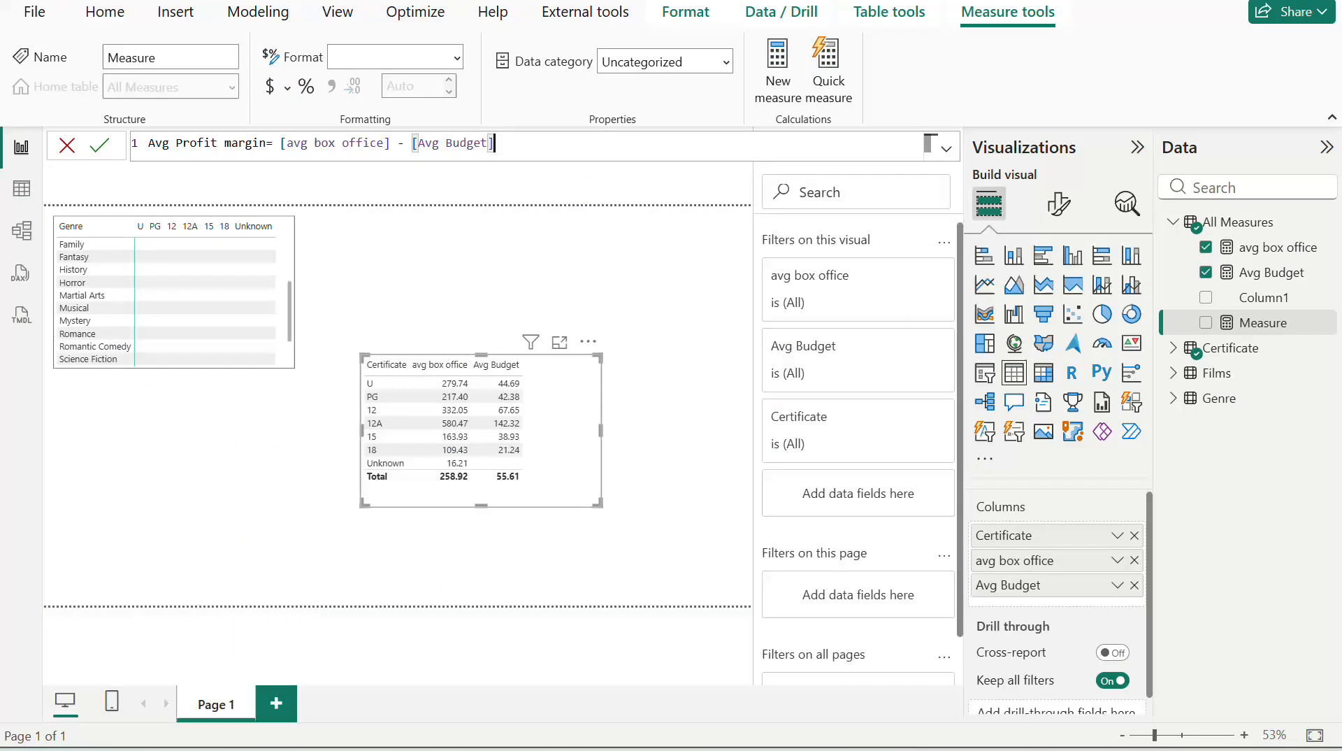
Store the box office minus budget expression in a variable named _1 on its own line.
{"action": "left_click", "coordinate": [283, 144]}
{"action": "key", "text": "shift+Return"}
{"action": "type", "text": "VAR "}
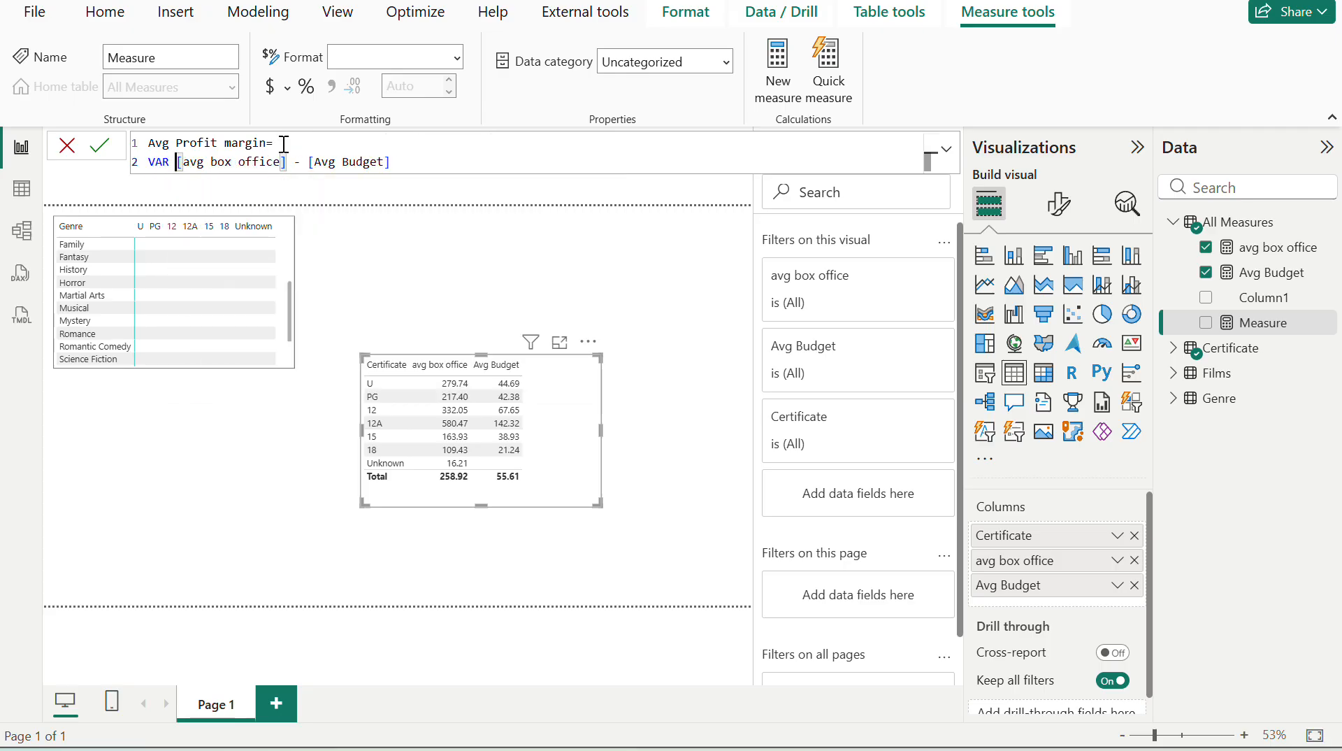
{"action": "type", "text": "_1 "}
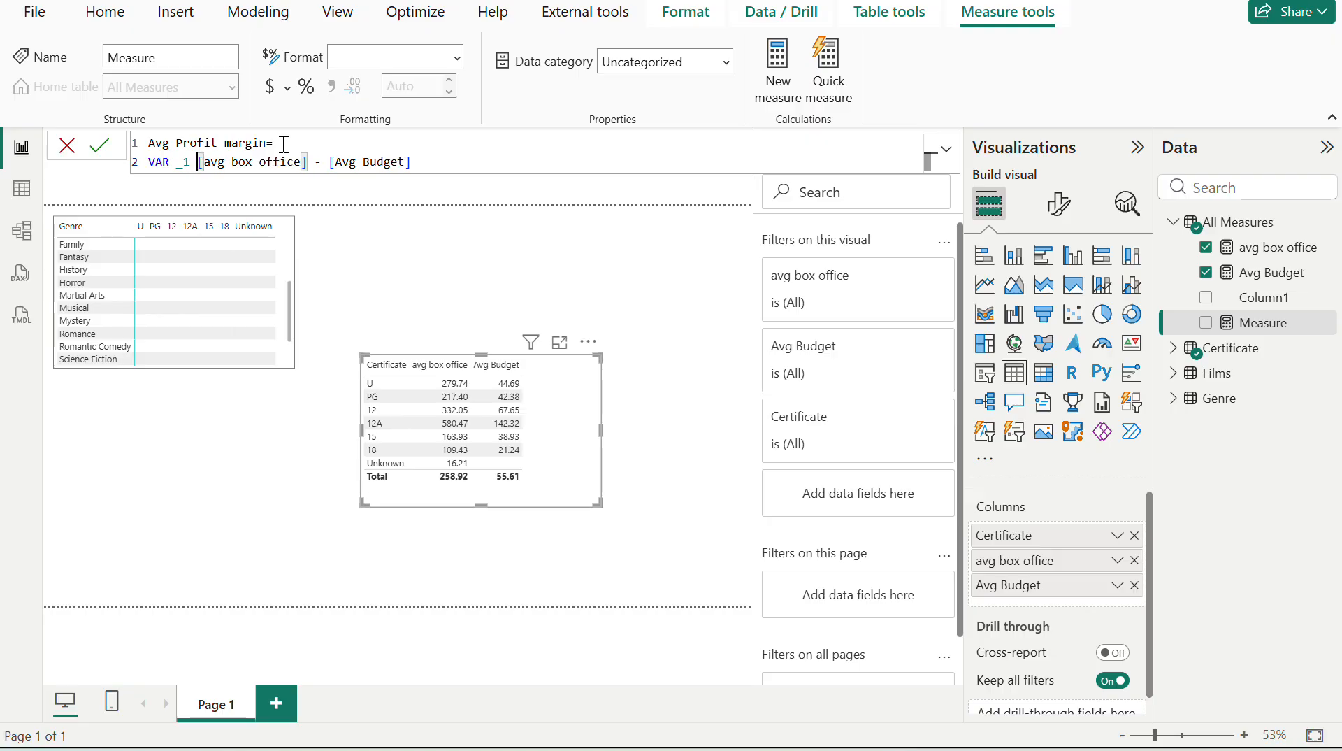
{"action": "type", "text": "="}
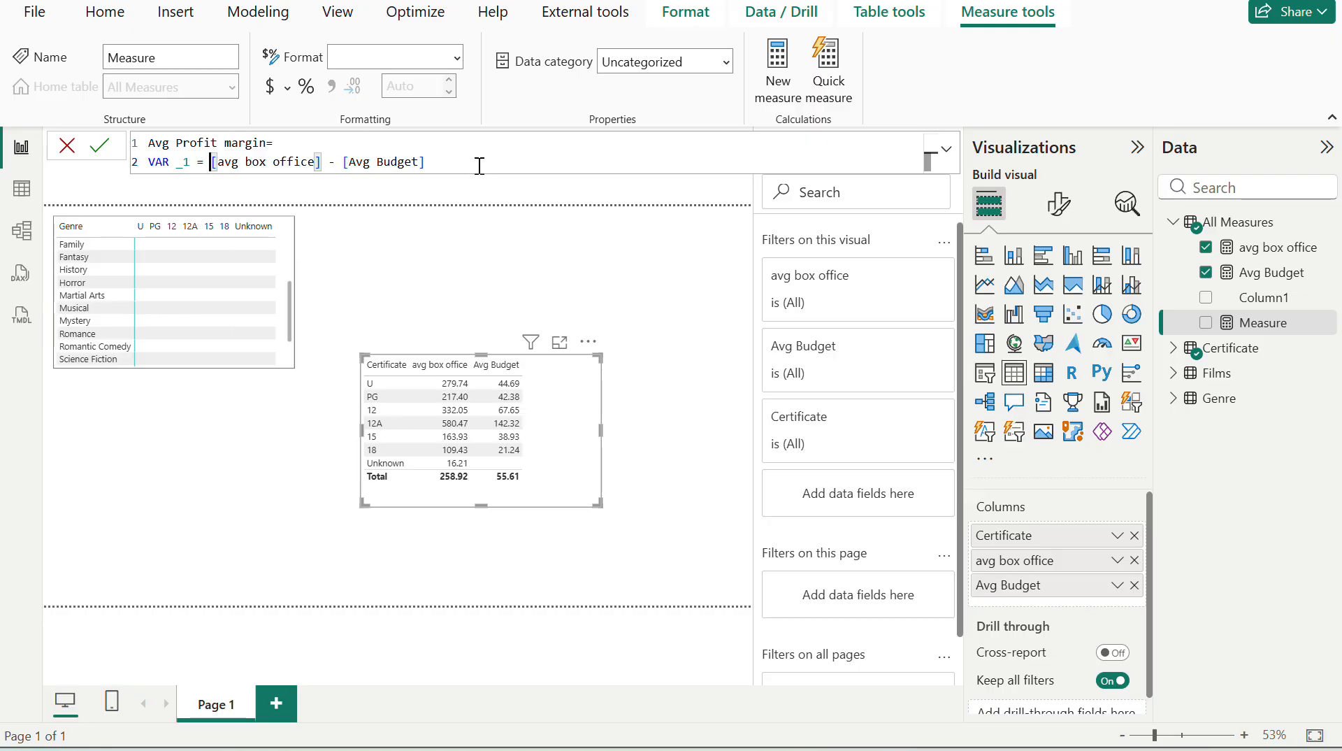
Complete the Avg Profit margin measure by returning _1 / [avg box office] after the variable, and commit the formula.
{"action": "left_click", "coordinate": [479, 165]}
{"action": "key", "text": "shift+Return"}
{"action": "type", "text": "RETURN"}
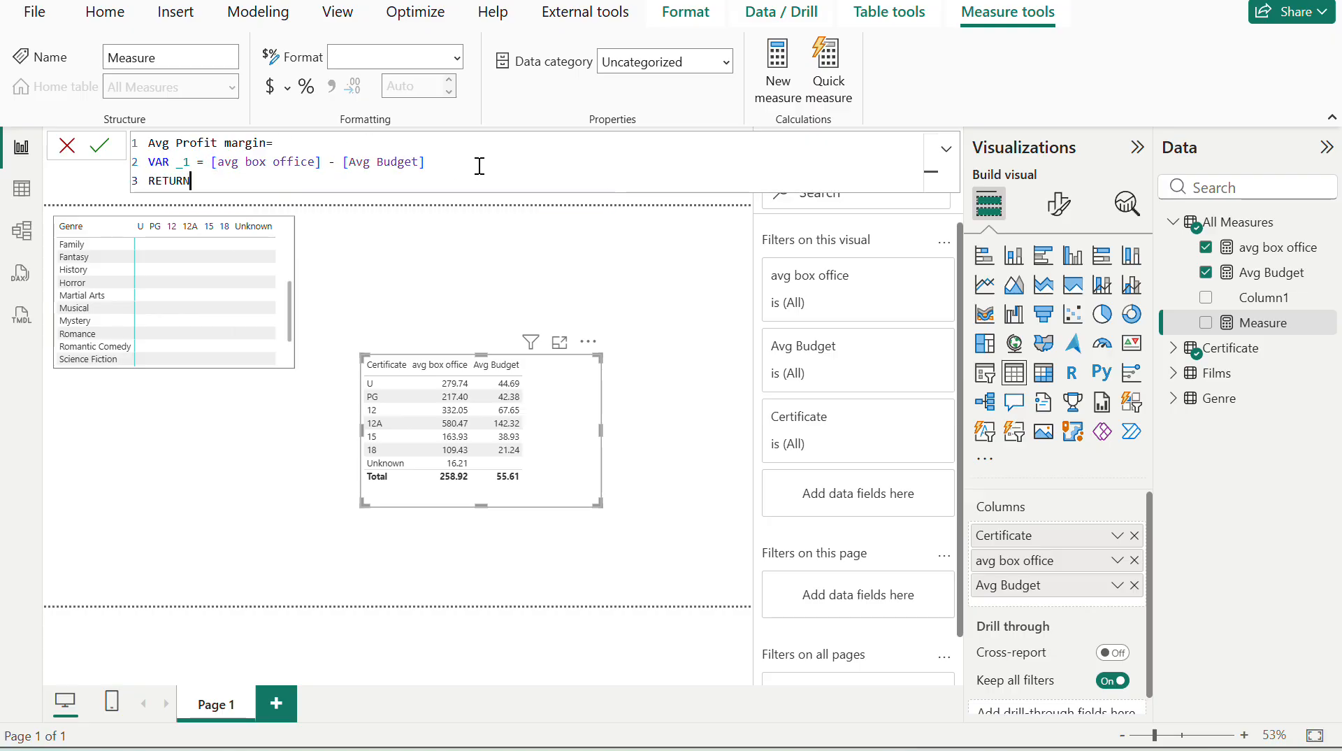
{"action": "key", "text": "shift+Return"}
{"action": "type", "text": "_"}
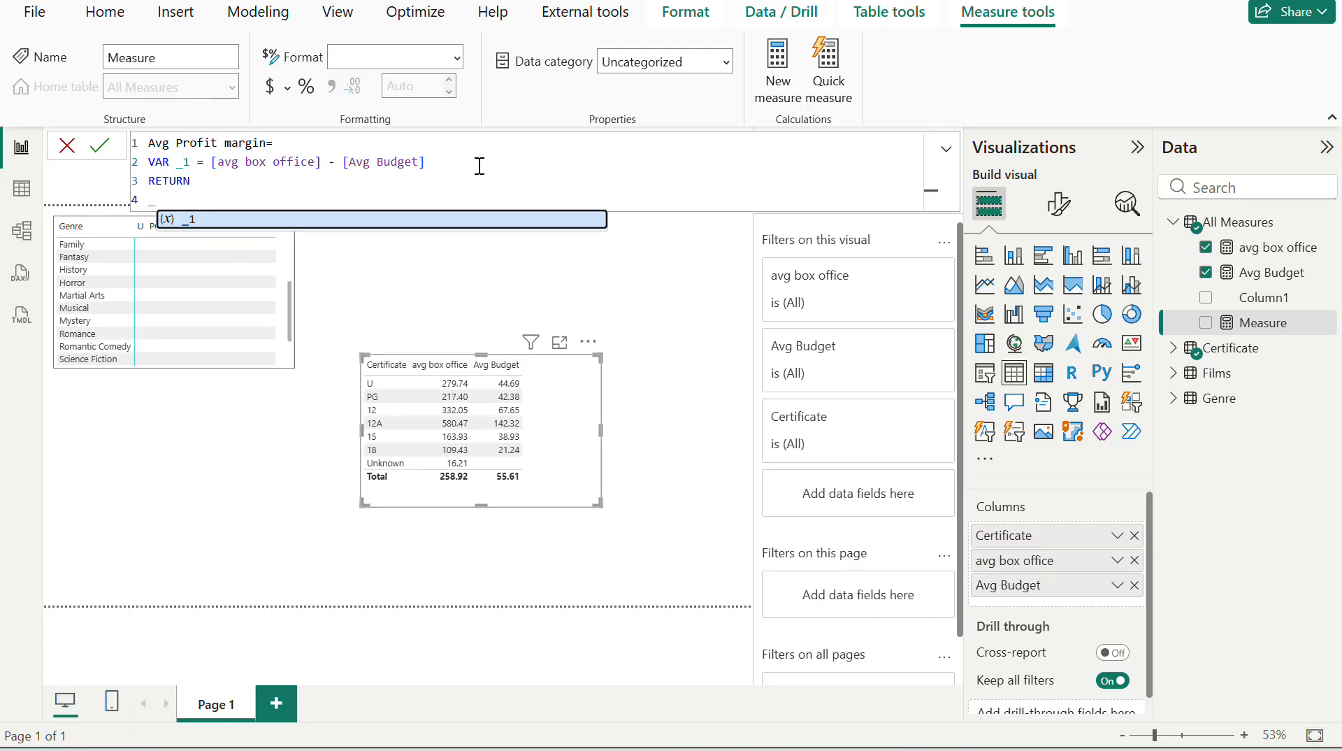
{"action": "type", "text": "1 "}
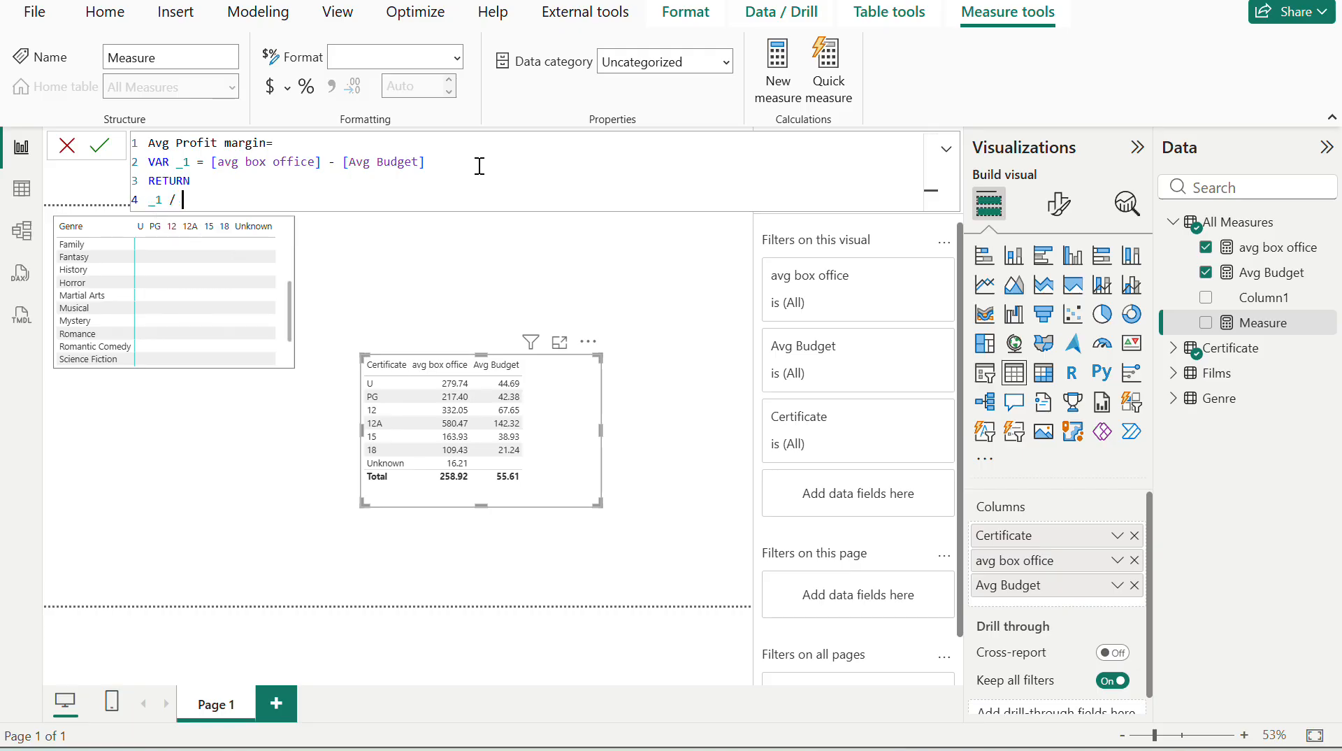
{"action": "type", "text": "/ av"}
{"action": "key", "text": "Tab"}
{"action": "key", "text": "Return"}
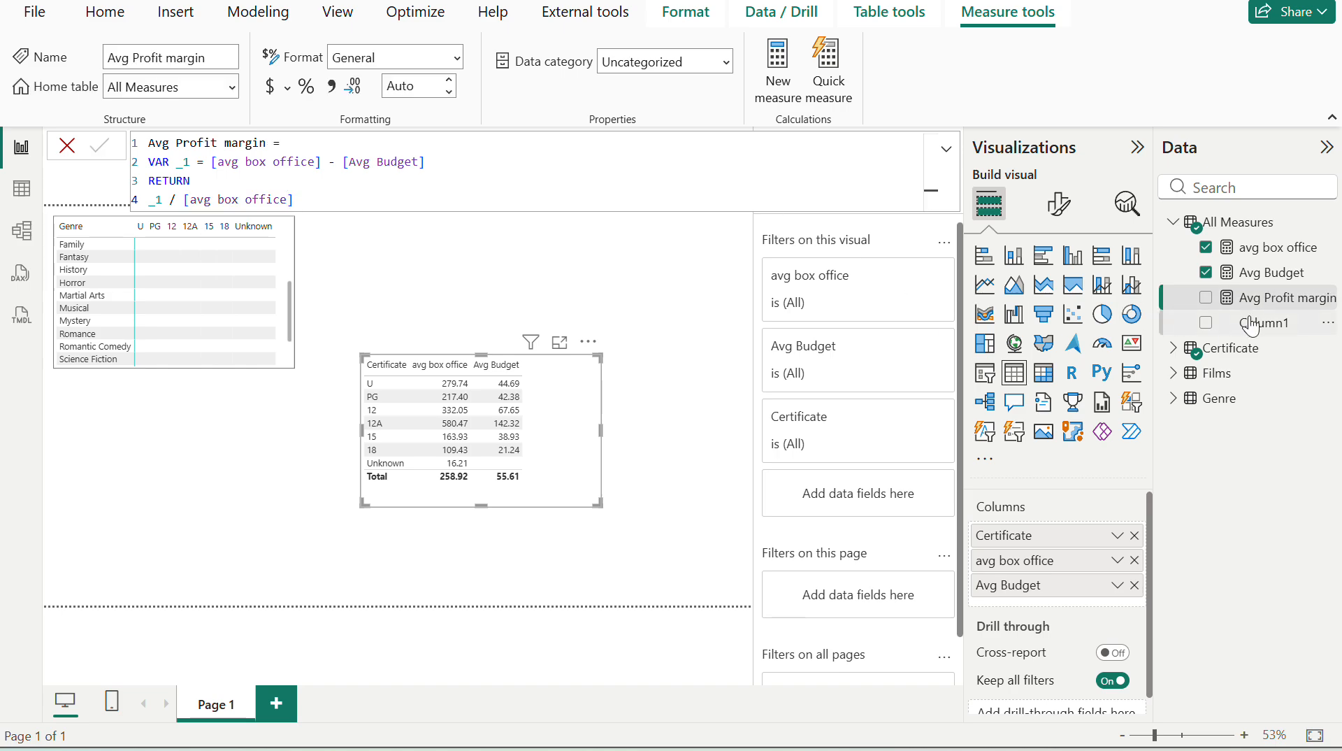
Add Avg Profit margin to the certificate table between Certificate and avg box office, and format the measure as a percentage.
{"action": "left_click_drag", "start_coordinate": [1254, 302], "coordinate": [1110, 555]}
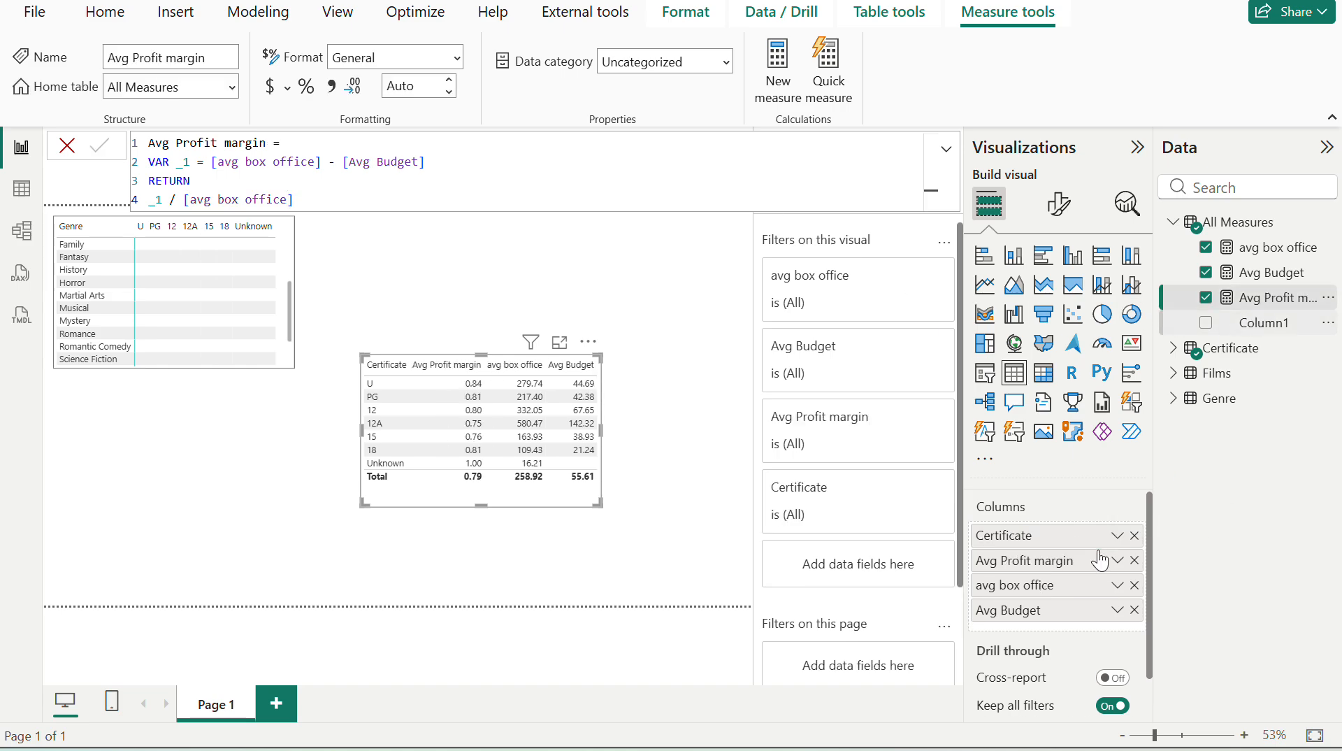
{"action": "left_click", "coordinate": [304, 88]}
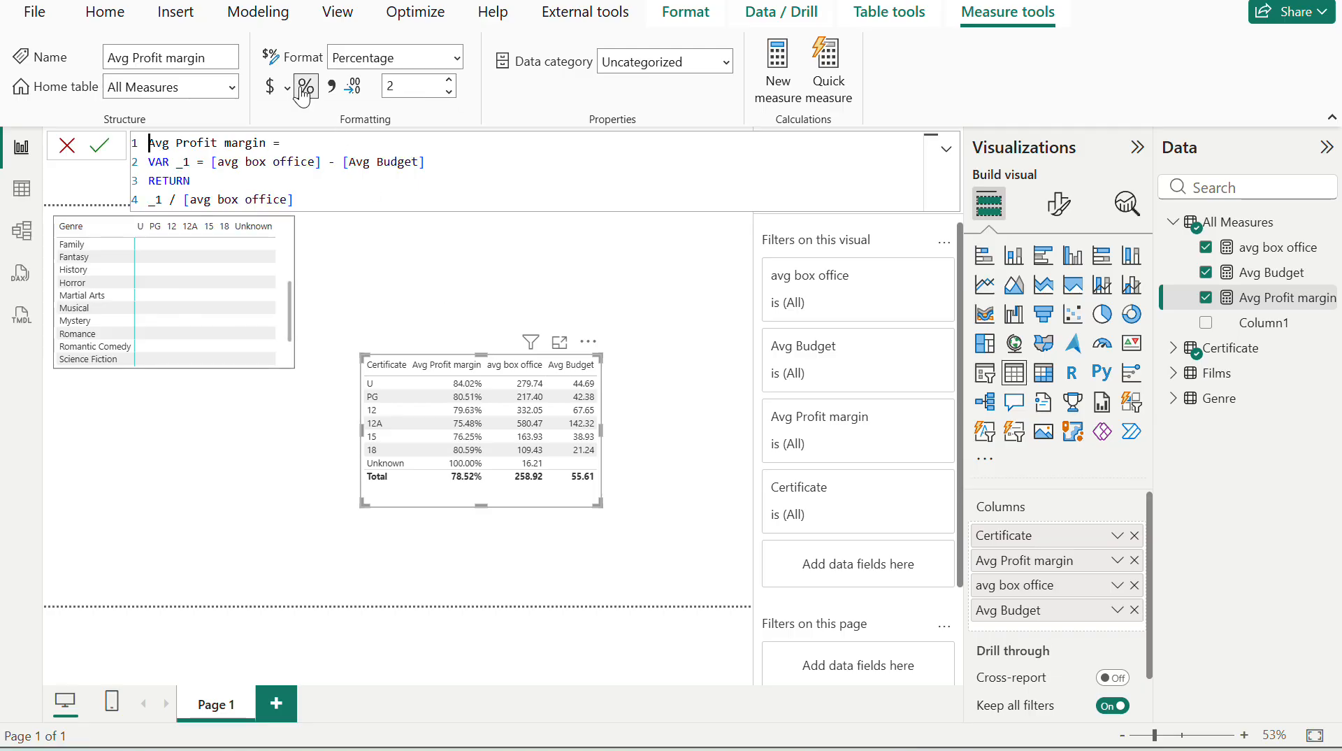
{"action": "left_click", "coordinate": [67, 146]}
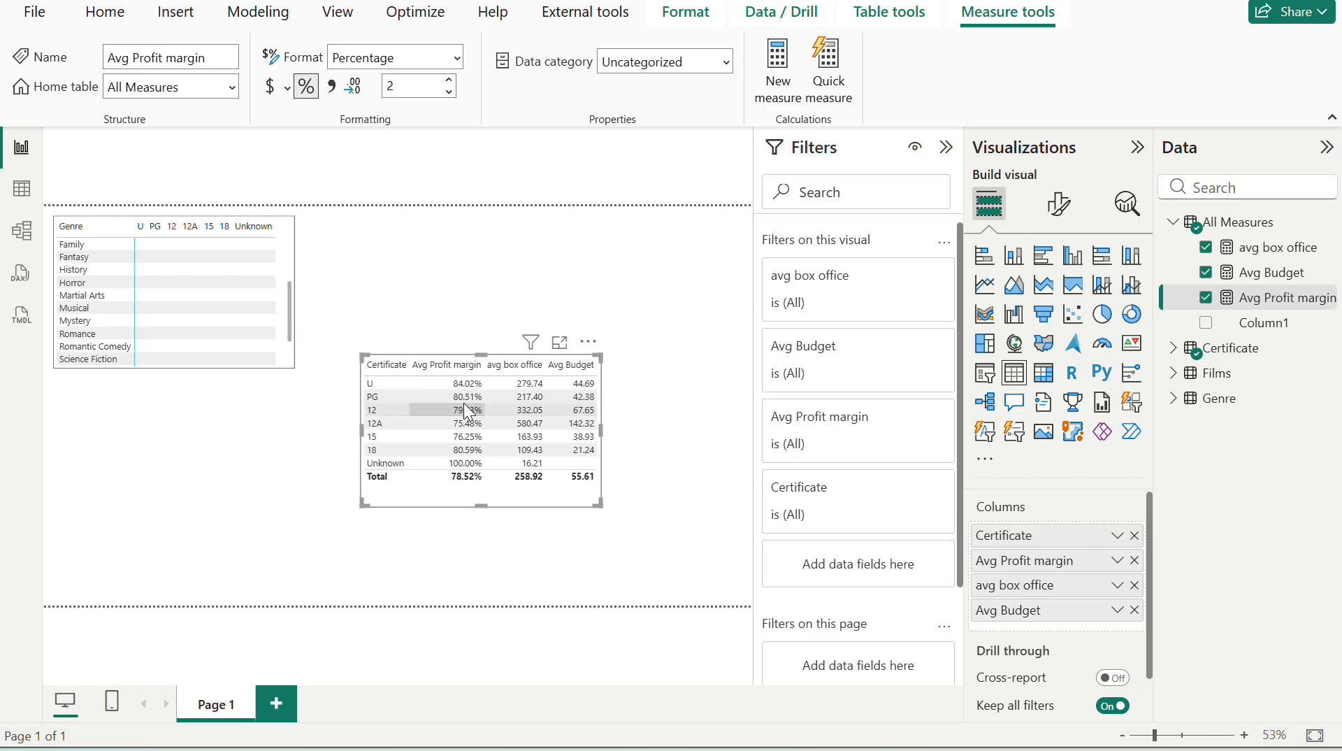
Switch to the Wise Owl exercise page and compare its expected profit margin table with the Power BI certificate table.
{"action": "mouse_move", "coordinate": [541, 749]}
{"action": "left_click", "coordinate": [580, 692]}
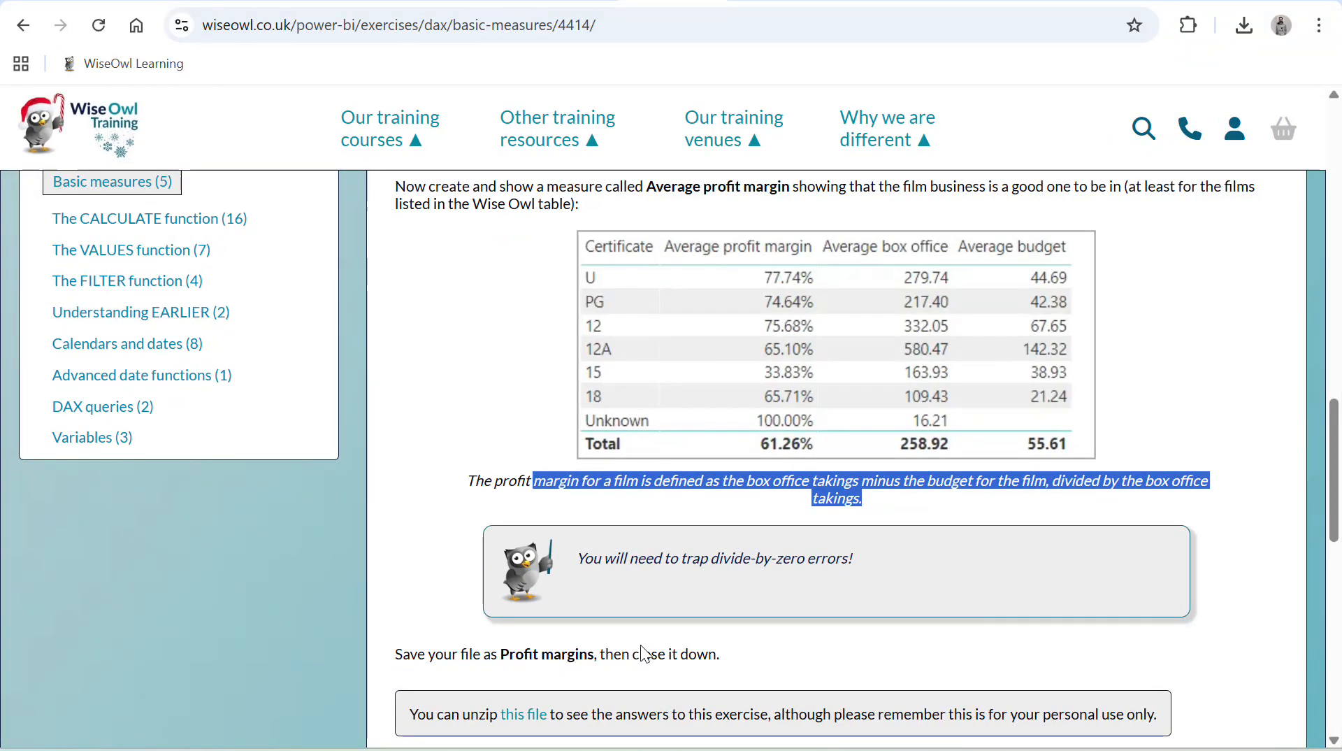
{"action": "scroll", "coordinate": [717, 504], "scroll_direction": "down", "scroll_amount": 1}
{"action": "scroll", "coordinate": [716, 504], "scroll_direction": "up", "scroll_amount": 1}
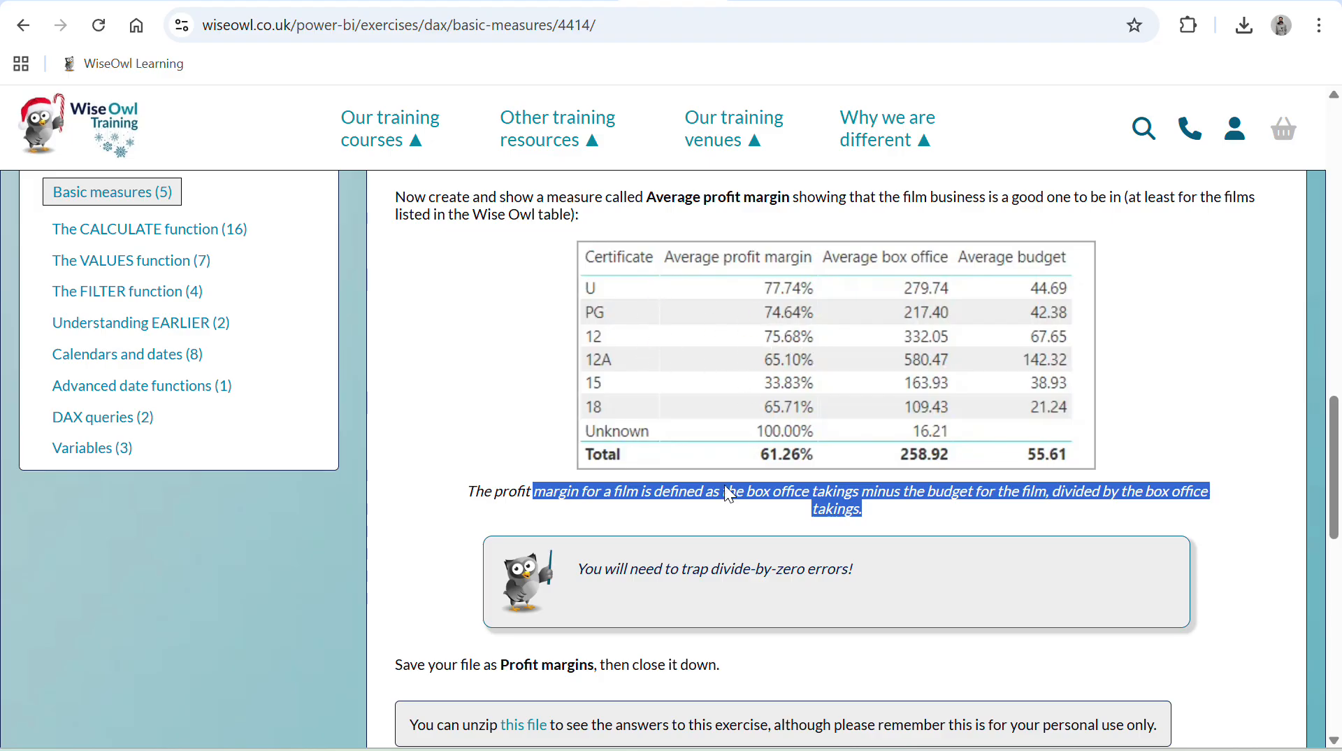
{"action": "key", "text": "alt+Tab"}
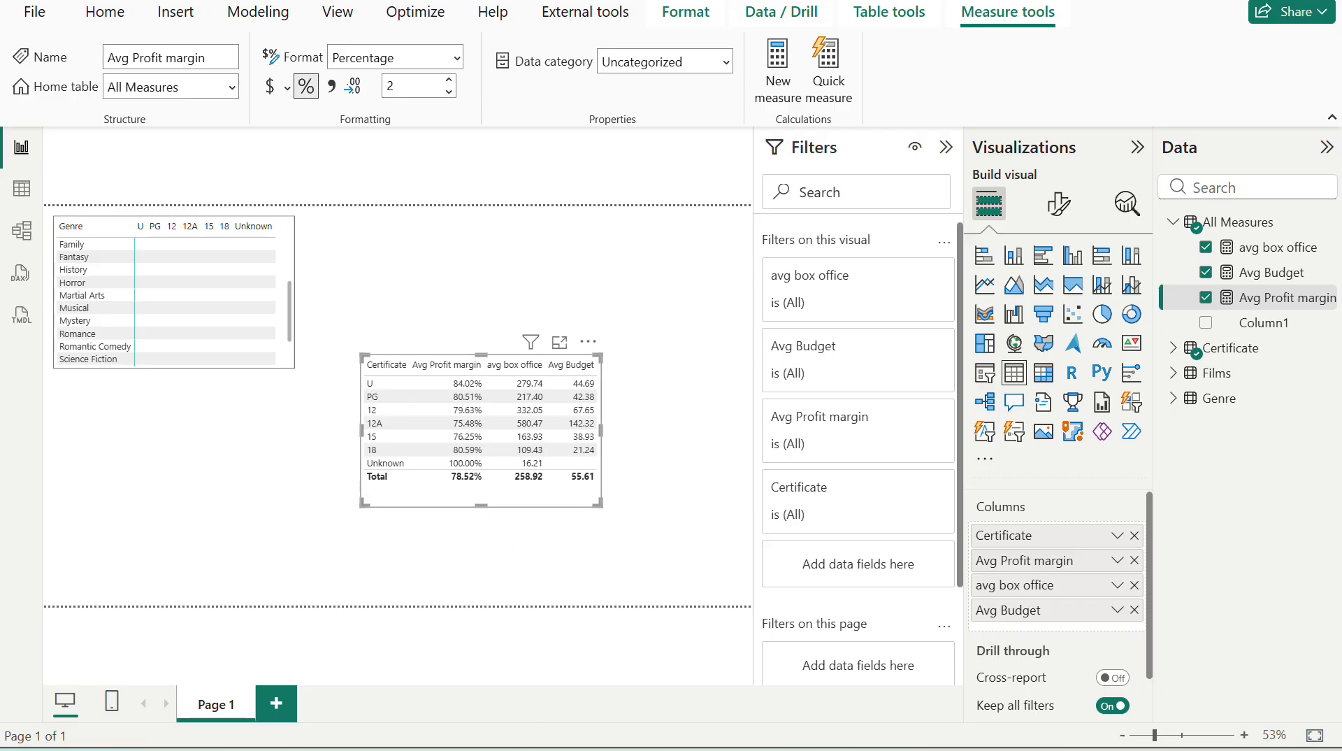
{"action": "key", "text": "alt+Tab"}
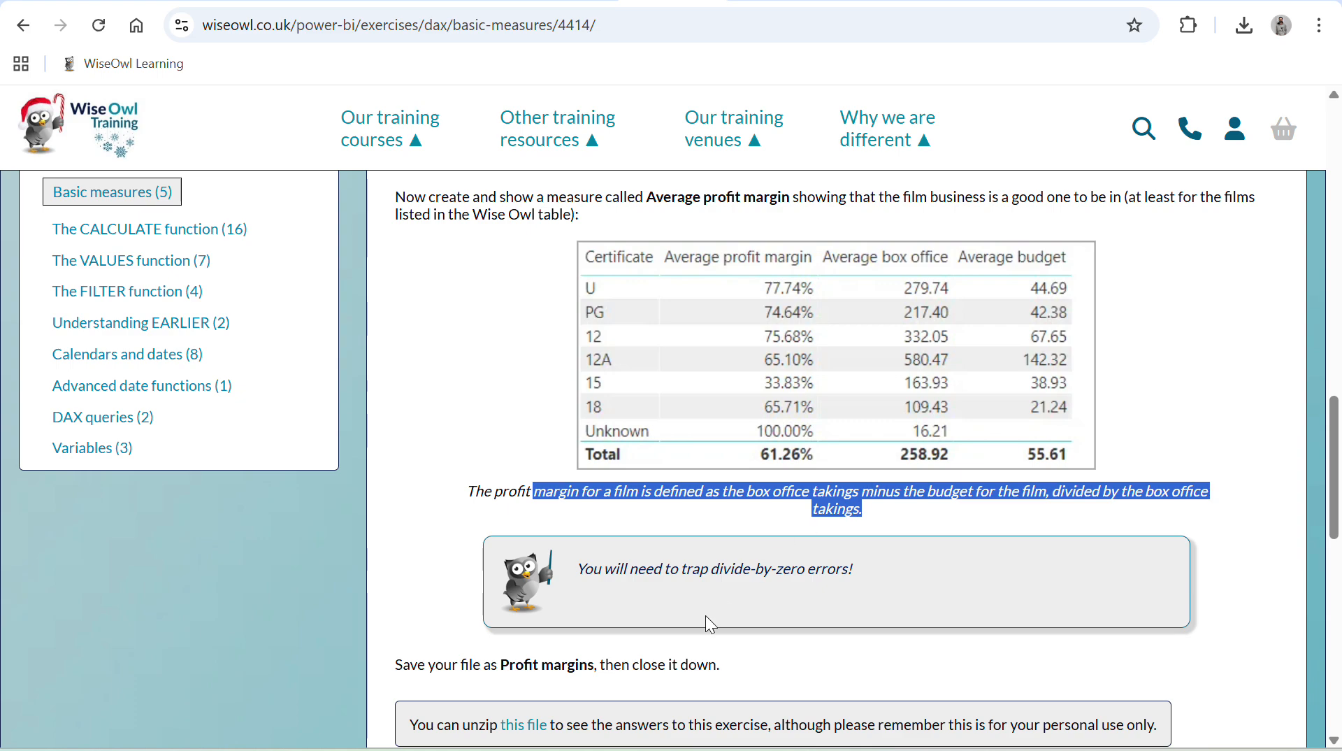
Return to Power BI and review the formulas of the Avg Budget and Avg Profit margin measures.
{"action": "left_click", "coordinate": [541, 750]}
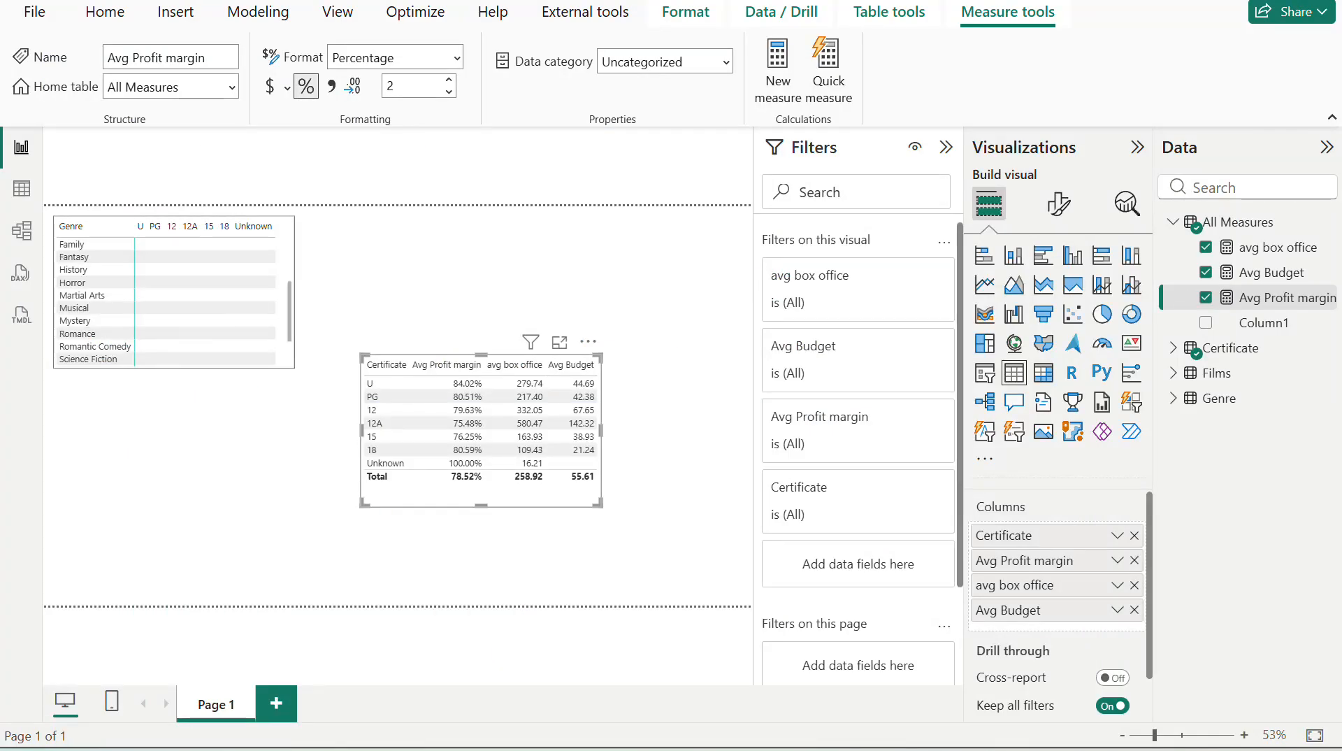
{"action": "left_click", "coordinate": [1258, 273]}
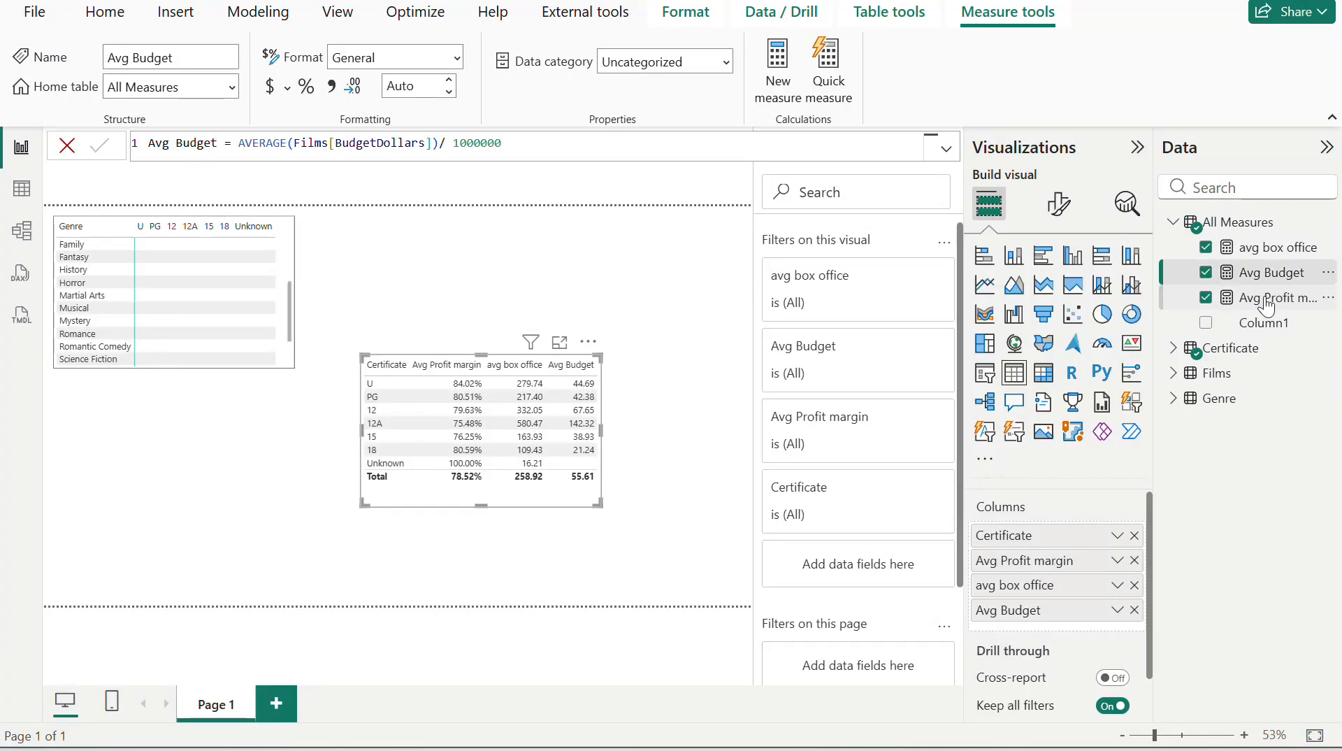
{"action": "left_click", "coordinate": [1267, 301]}
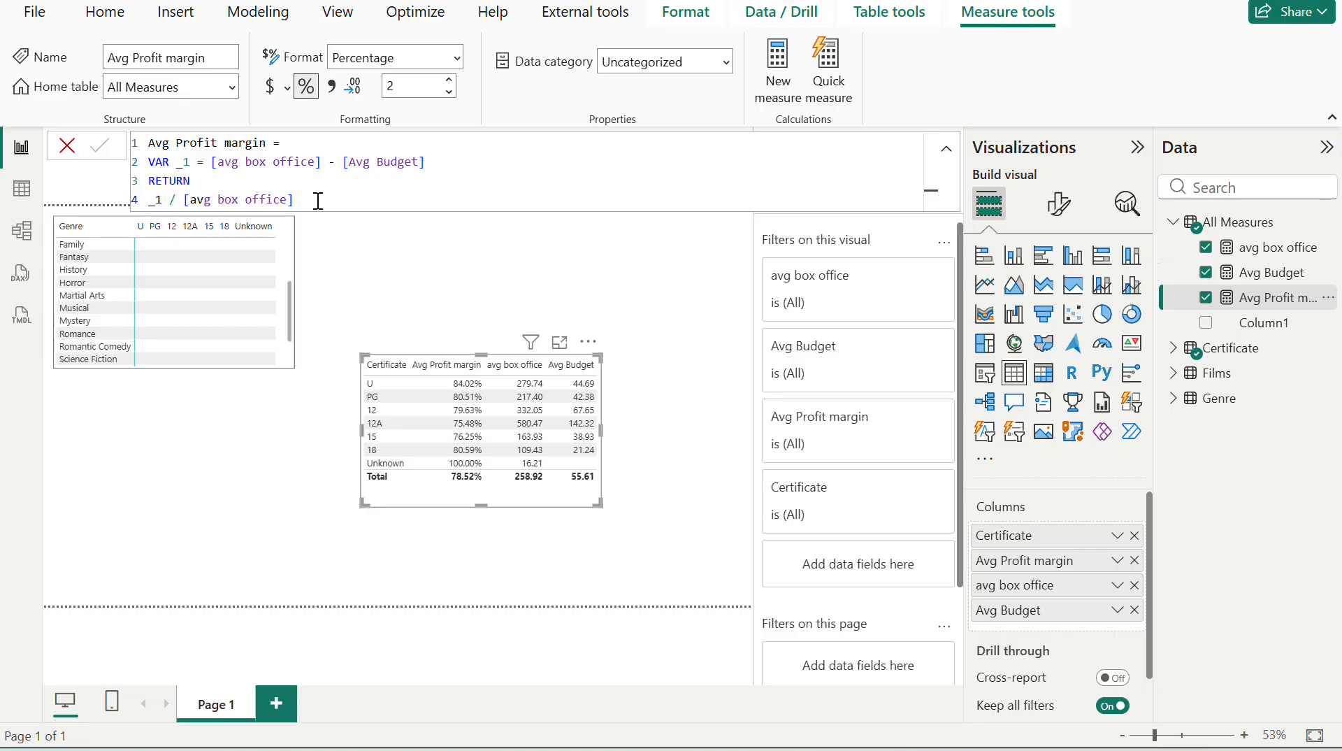
Recheck the profit margin definition and divide-by-zero hint on the exercise page against the Avg Profit margin formula in Power BI.
{"action": "left_click", "coordinate": [554, 749]}
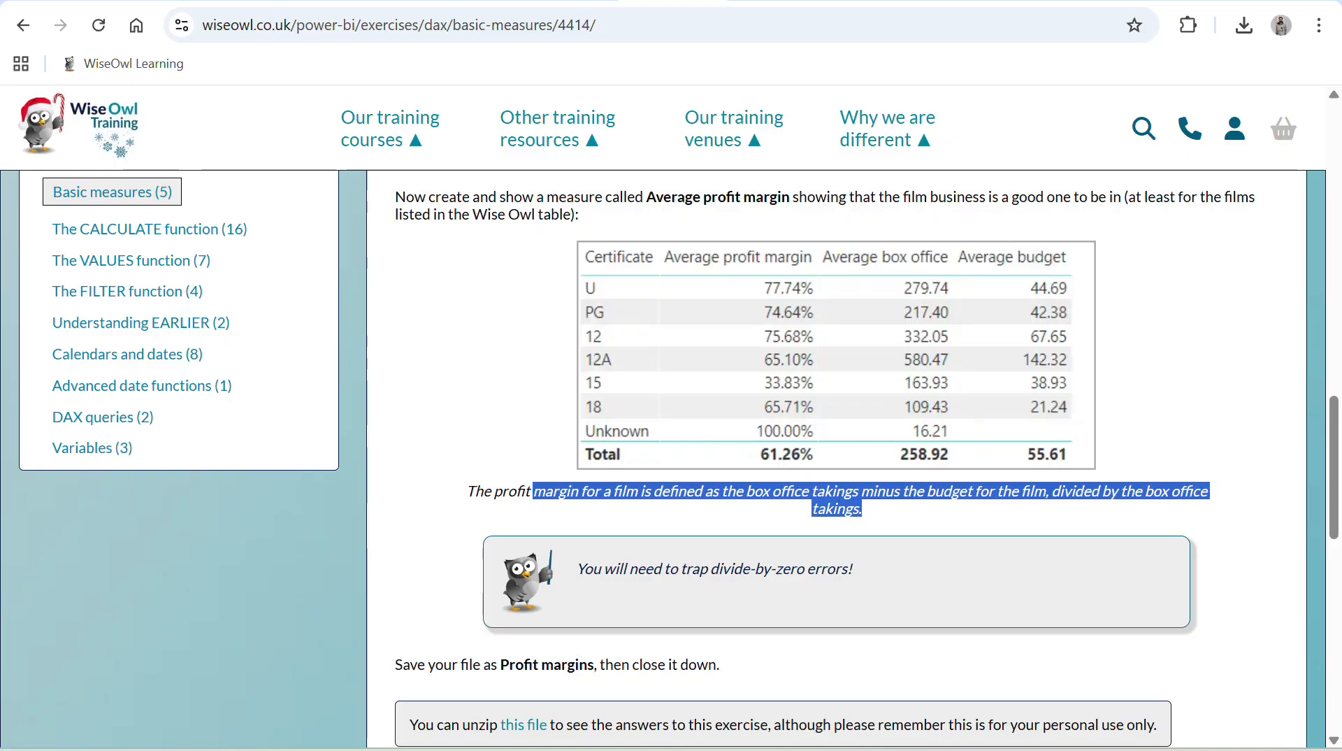
{"action": "scroll", "coordinate": [685, 577], "scroll_direction": "down", "scroll_amount": 1}
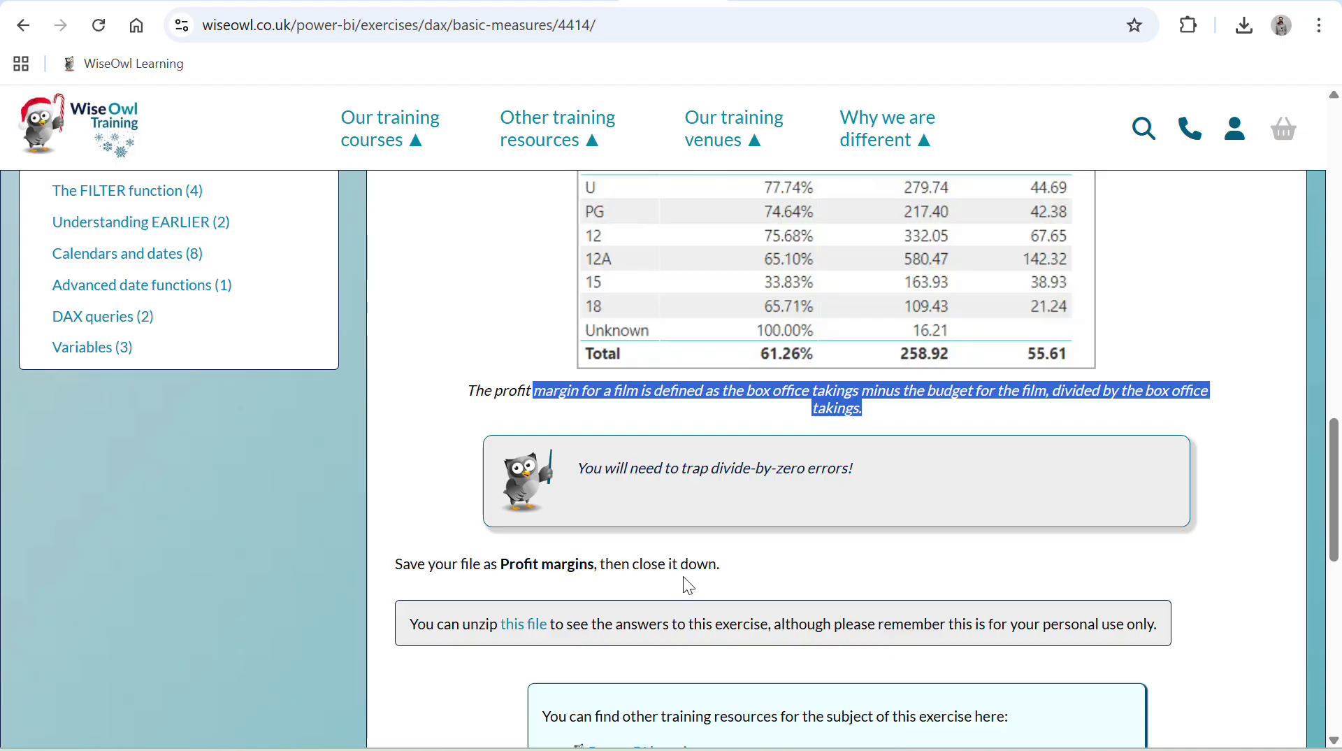
{"action": "scroll", "coordinate": [685, 584], "scroll_direction": "up", "scroll_amount": 1}
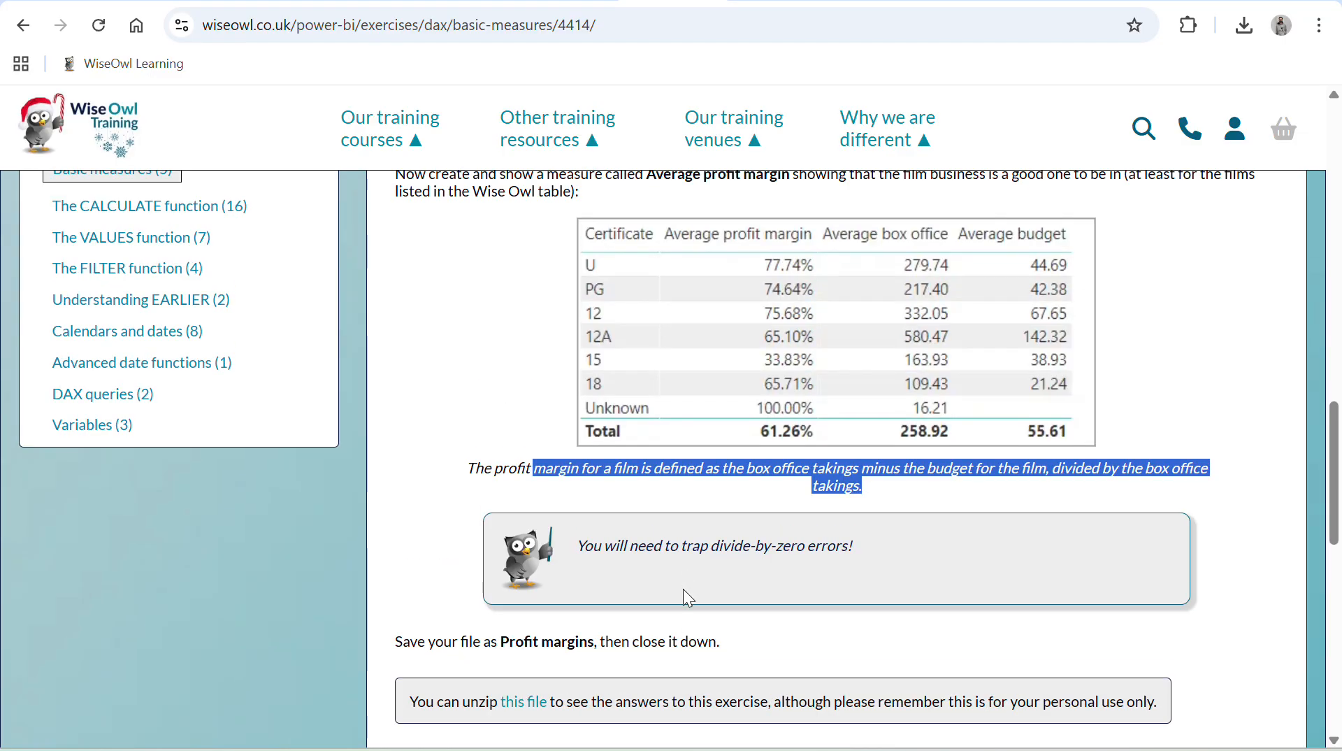
{"action": "left_click", "coordinate": [503, 749]}
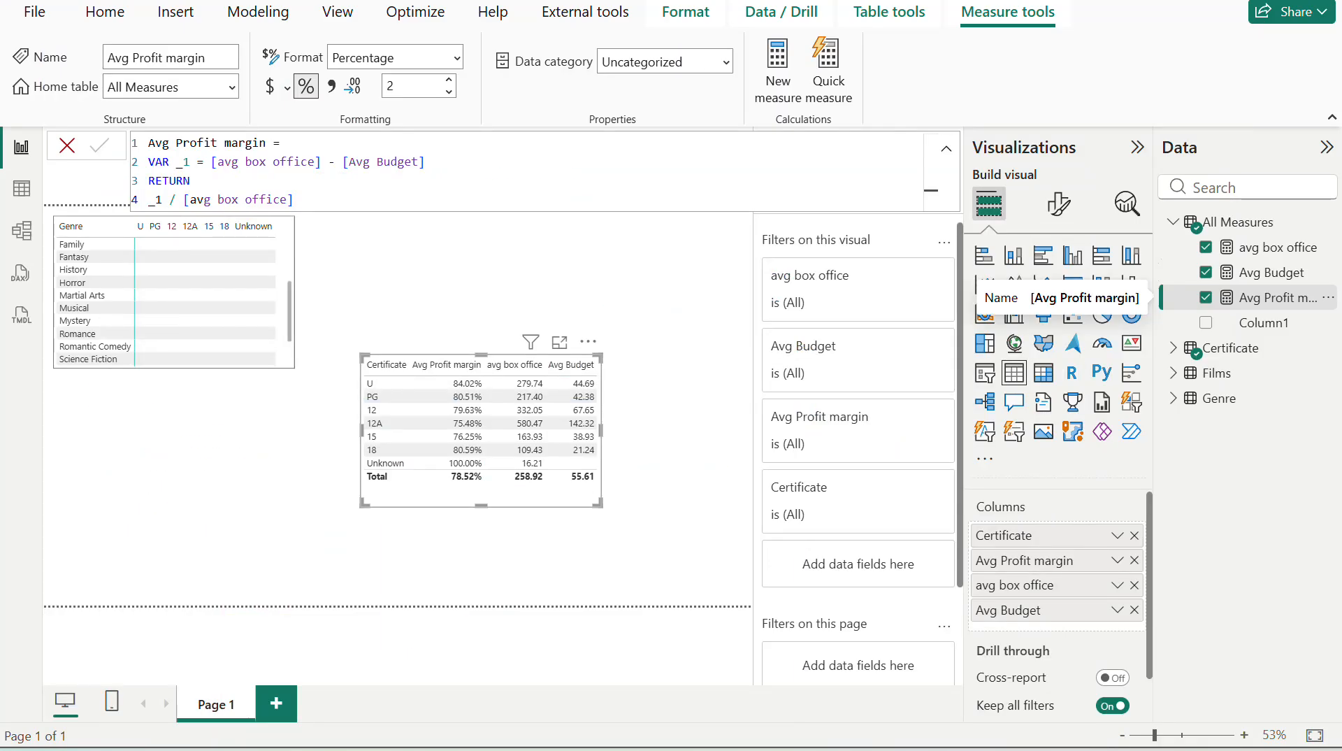
{"action": "key", "text": "alt+Tab"}
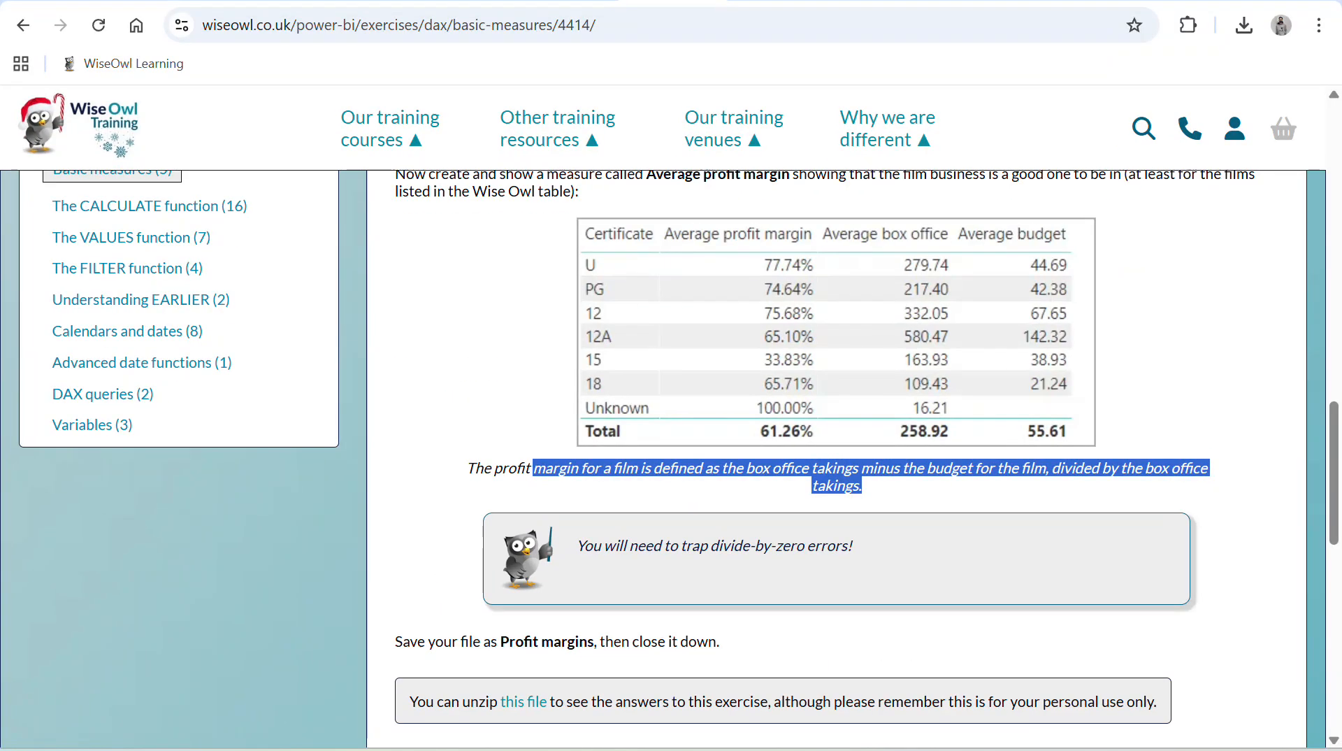
{"action": "key", "text": "alt+Tab"}
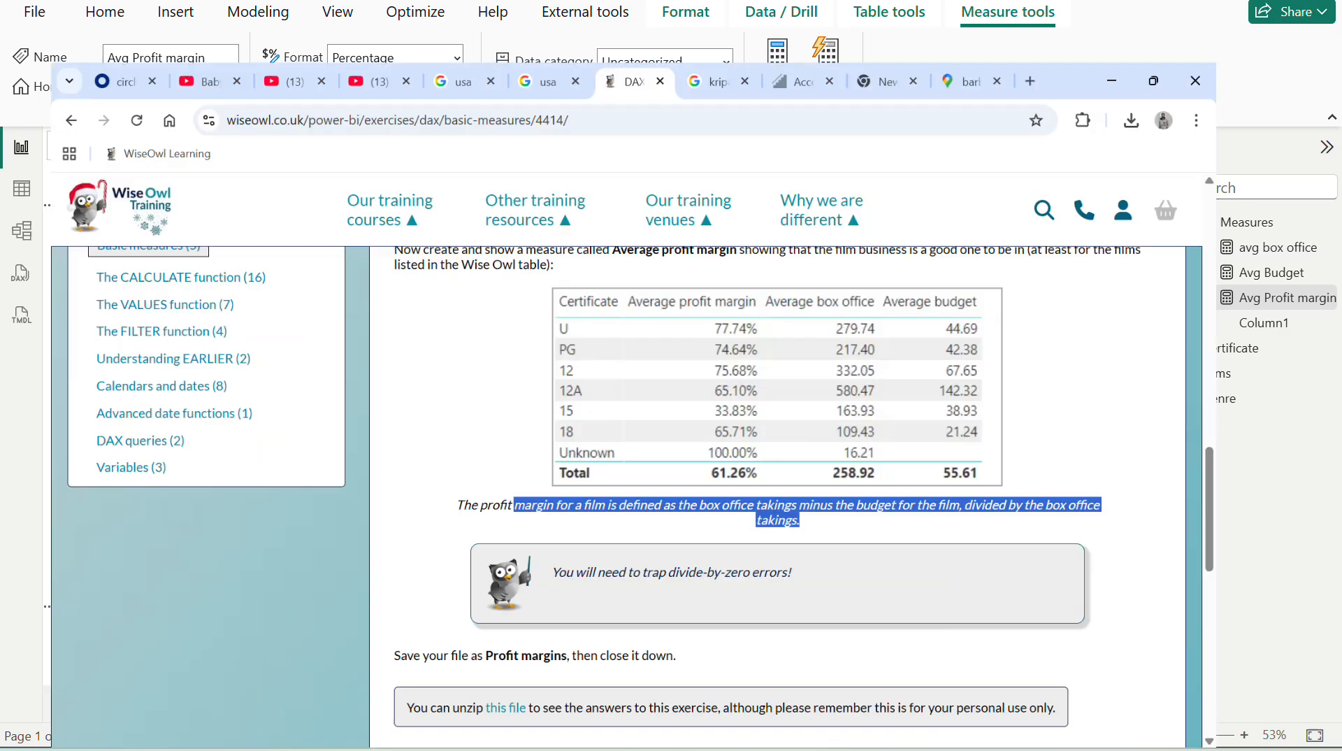
{"action": "key", "text": "alt+Tab"}
{"action": "key", "text": "alt+Tab"}
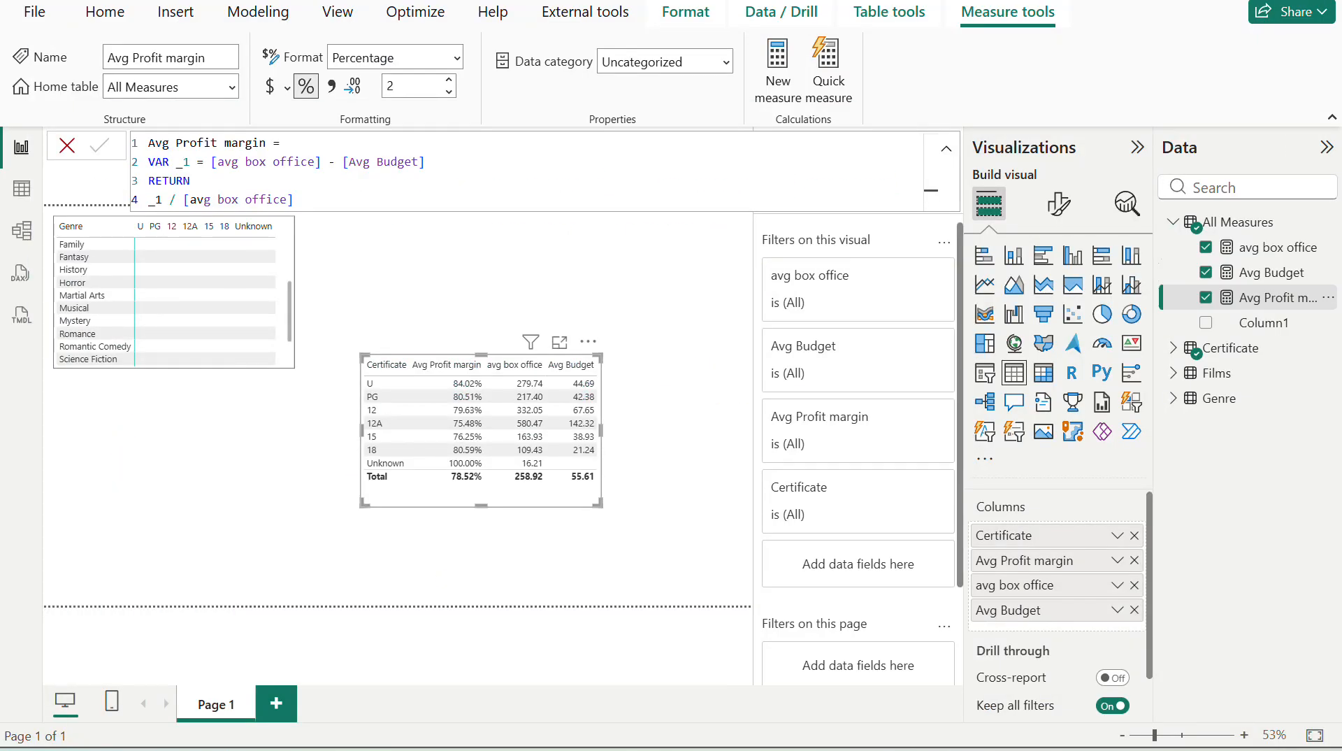